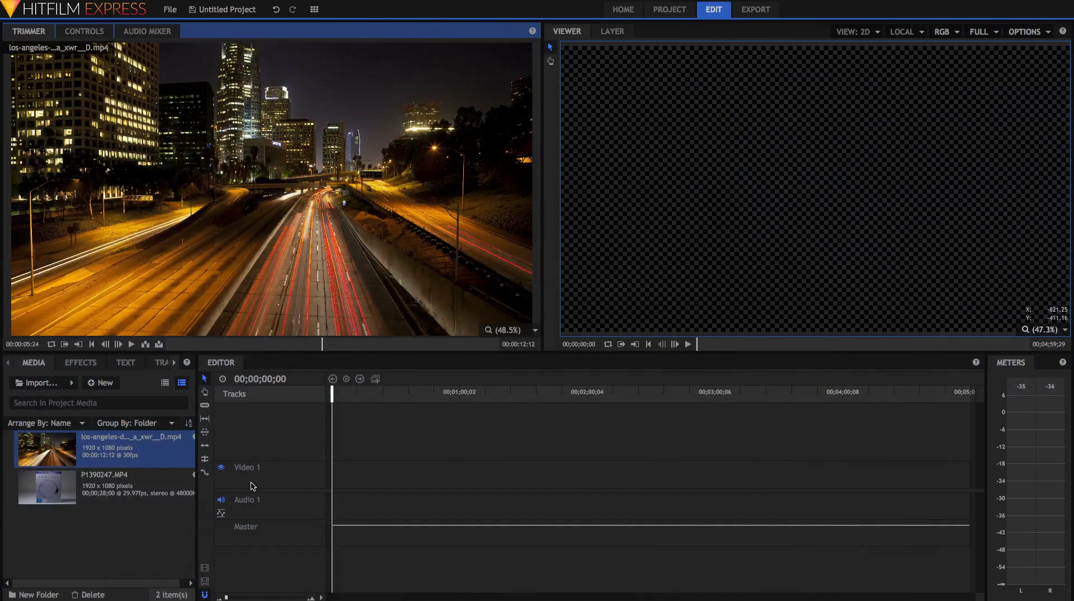
# Step: Preview the night freeway and Arrival Blu-ray clips, skimming through the freeway footage
pyautogui.click(141, 483)
pyautogui.click(142, 456)
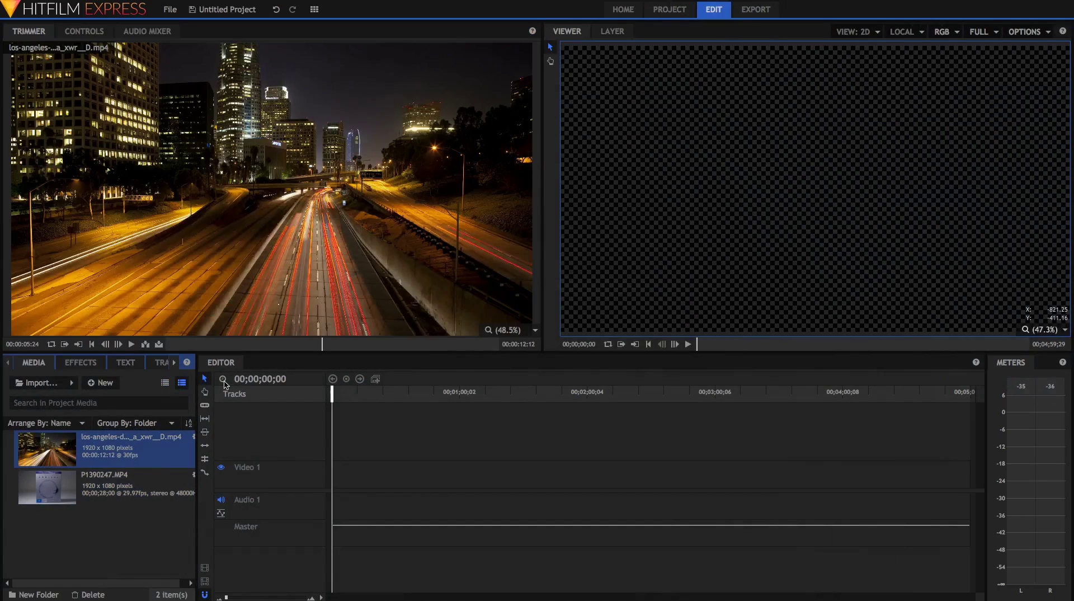
pyautogui.click(140, 483)
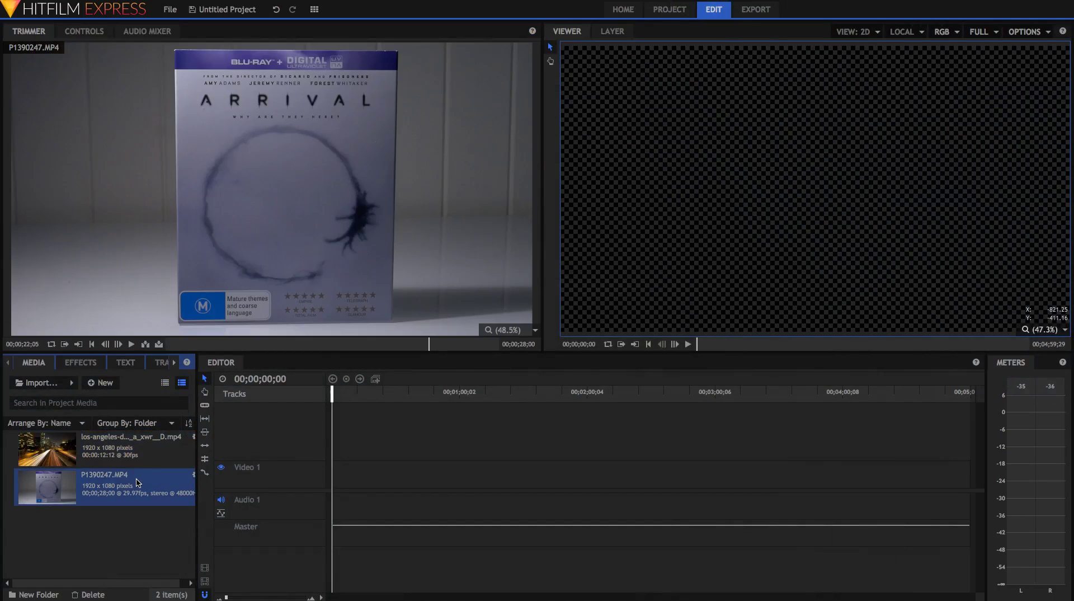
pyautogui.click(122, 452)
pyautogui.moveTo(232, 344); pyautogui.dragTo(378, 338)
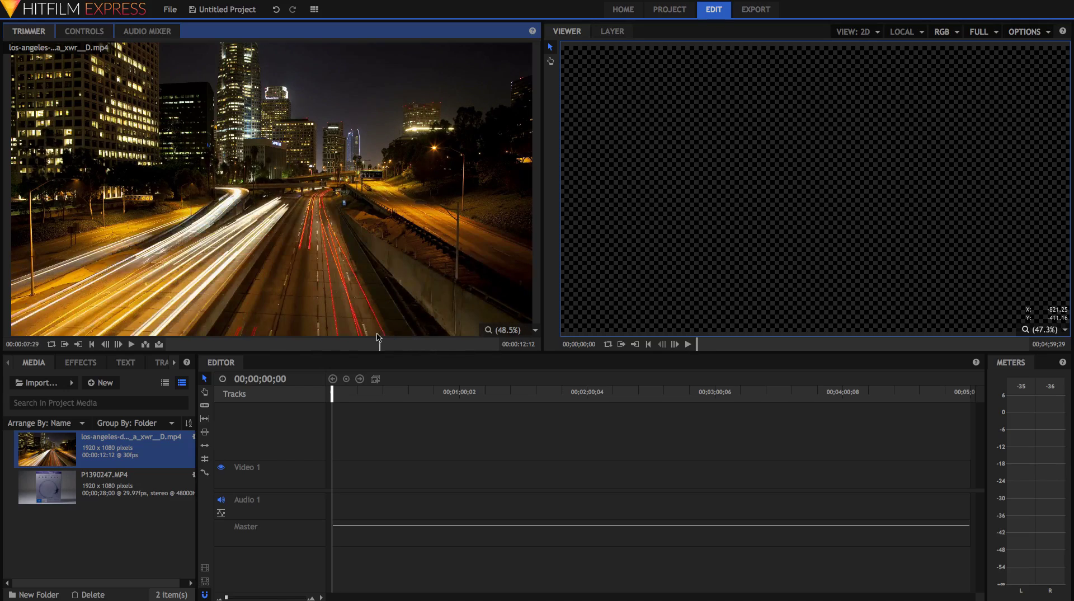
# Step: Make a composite shot from the los-angeles freeway clip with default settings
pyautogui.rightClick(136, 445)
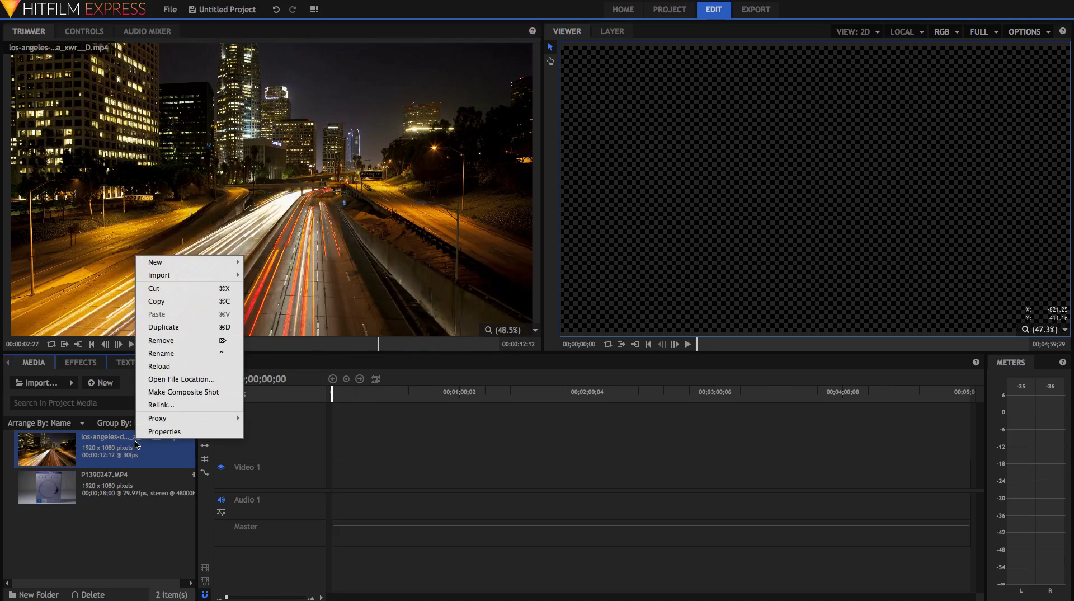
pyautogui.click(166, 393)
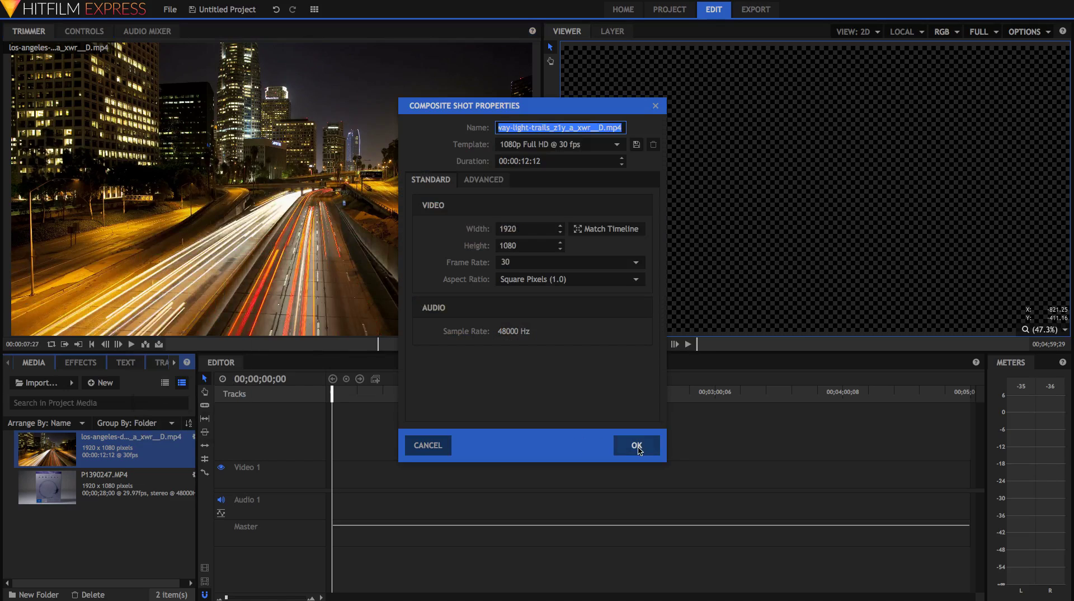
pyautogui.click(638, 447)
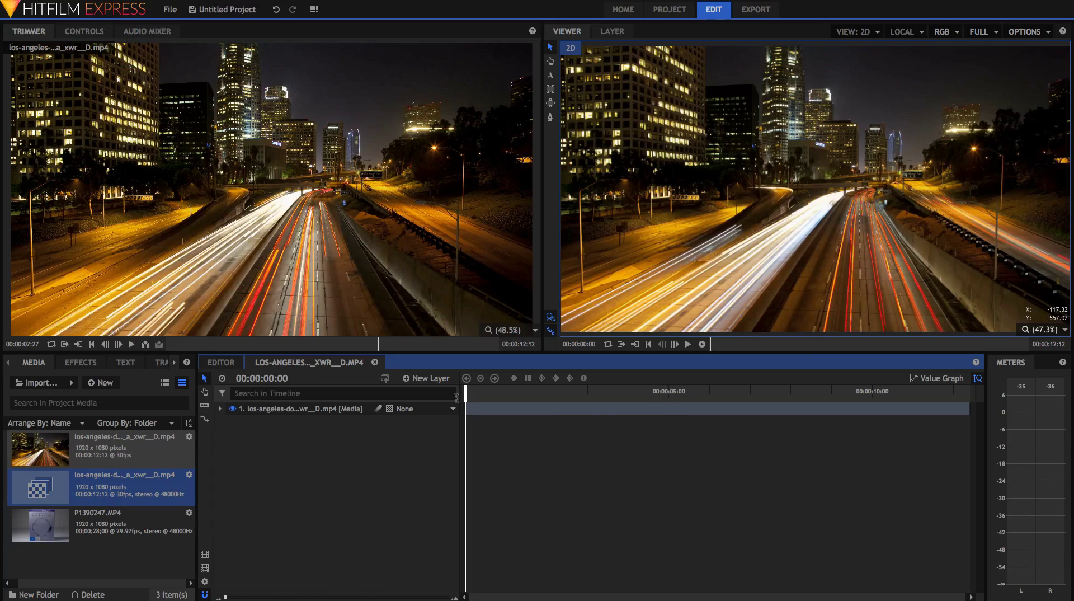
# Step: Search effects for 'len' and drop Lens Blur [Layer only] onto the los-angeles layer
pyautogui.click(93, 364)
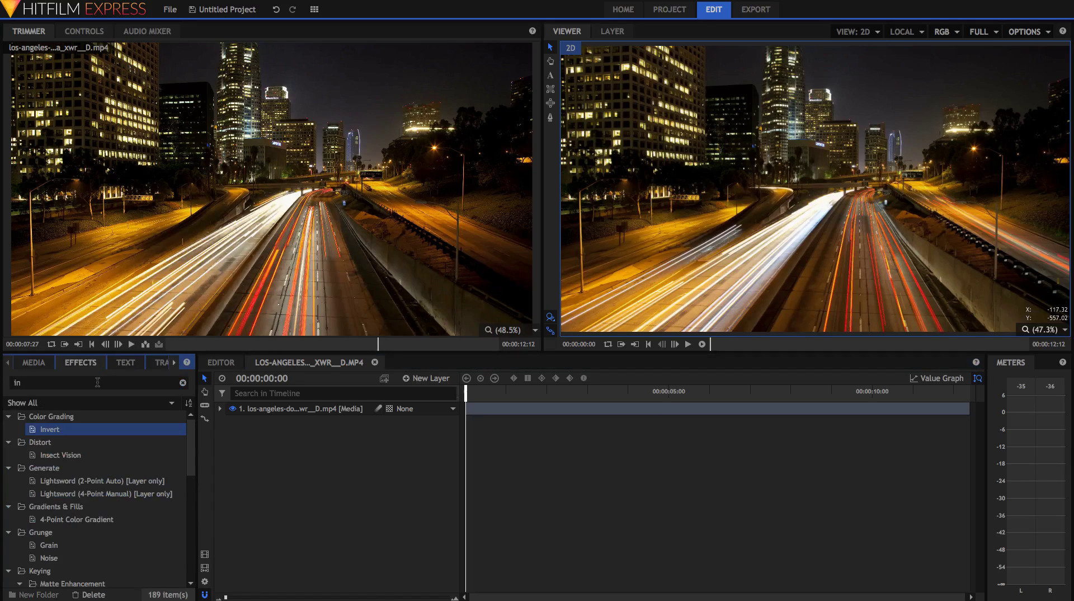
pyautogui.click(97, 382)
pyautogui.write('len')
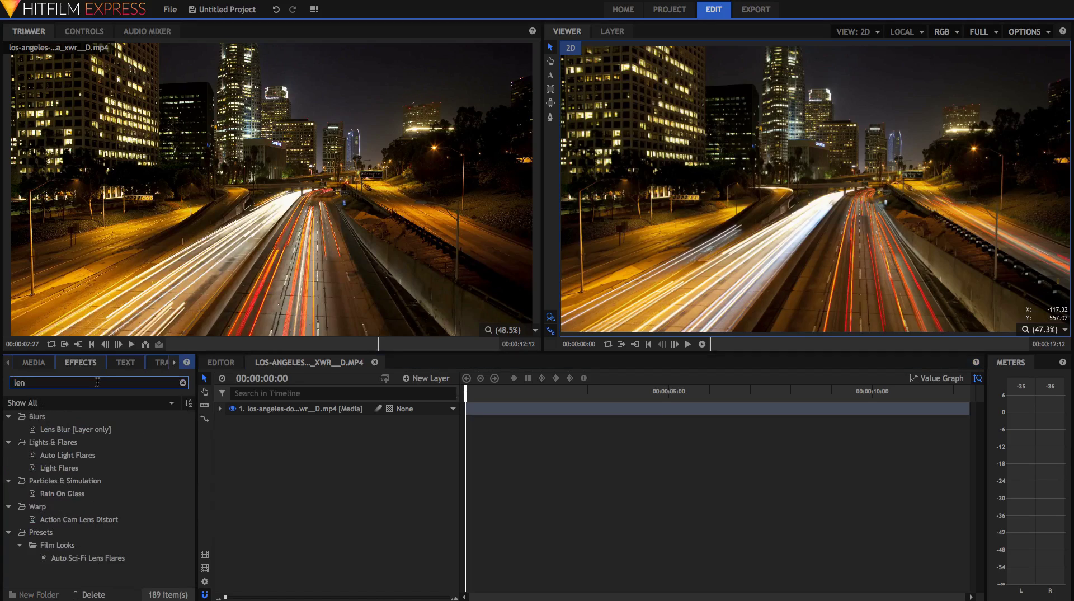
pyautogui.click(94, 430)
pyautogui.moveTo(94, 431); pyautogui.dragTo(300, 414)
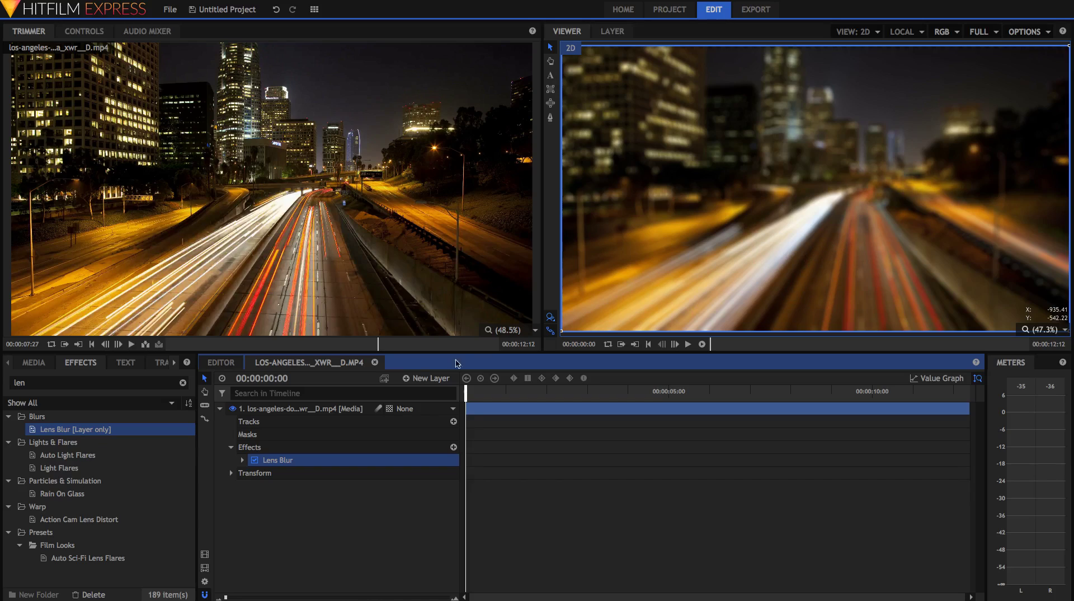
# Step: Create a composite shot named 'timelapse map' and add a Plane layer to it
pyautogui.click(34, 363)
pyautogui.click(115, 385)
pyautogui.click(118, 396)
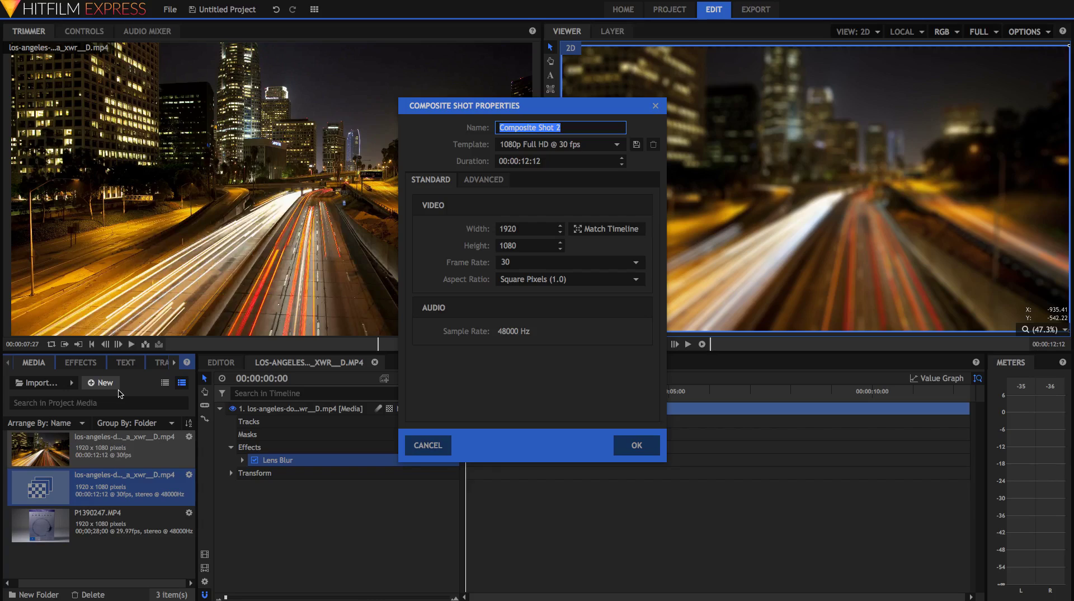
pyautogui.write('tl')
pyautogui.press('Return')
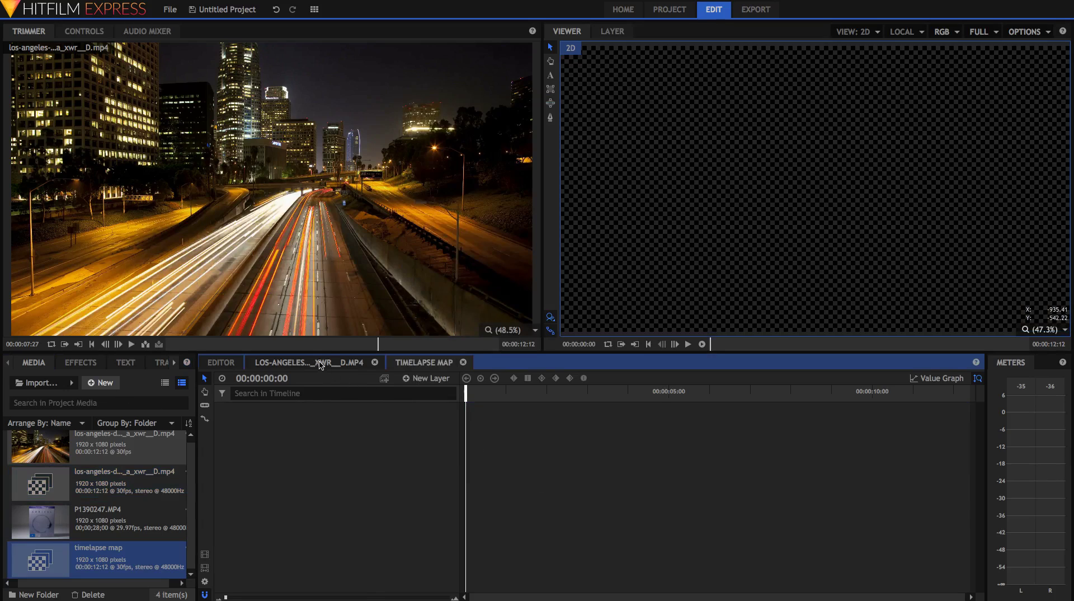
pyautogui.click(406, 379)
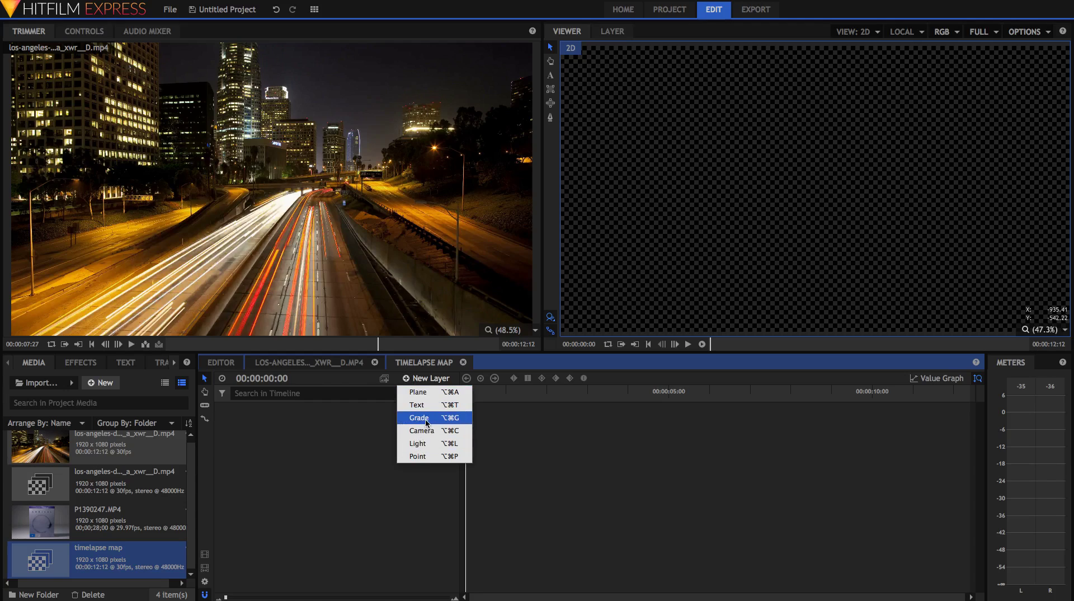
pyautogui.click(432, 394)
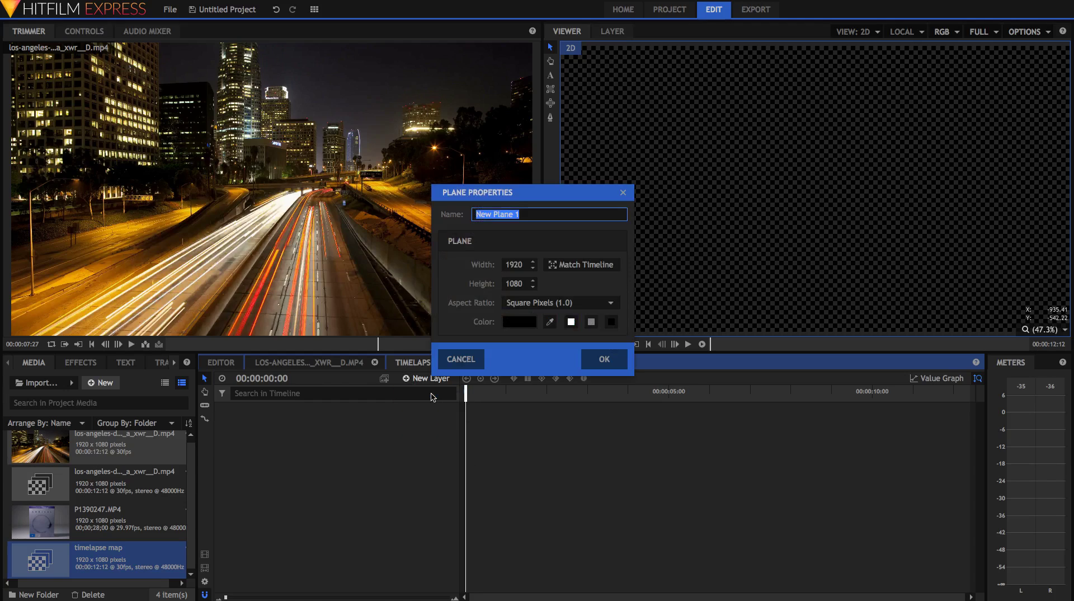
# Step: Confirm the black plane, place the freeway clip beneath it, and set the plane's Opacity to 46%
pyautogui.click(604, 359)
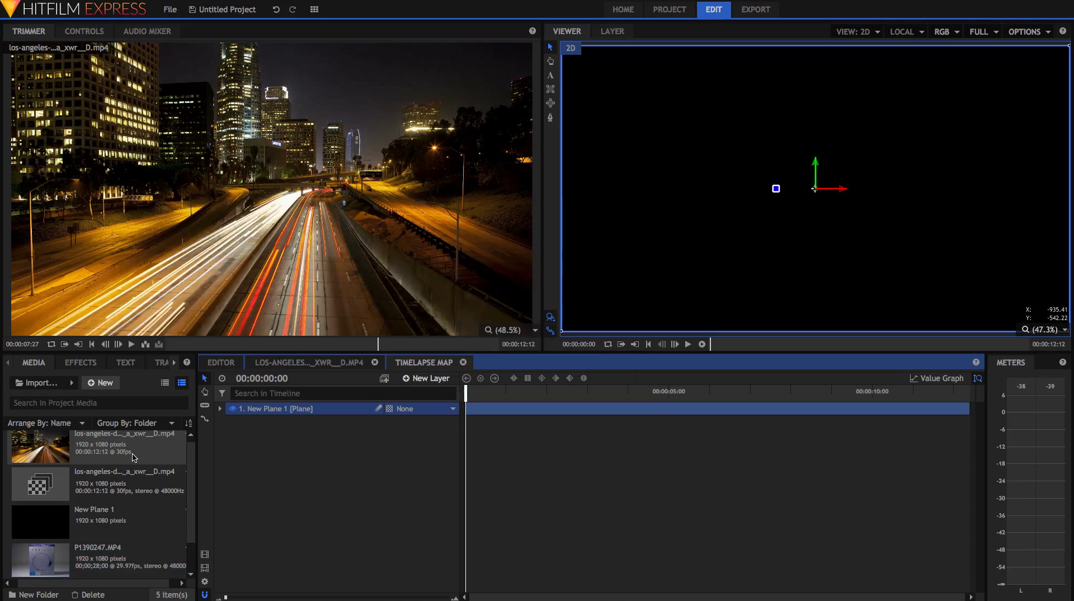
pyautogui.moveTo(71, 447); pyautogui.dragTo(268, 426)
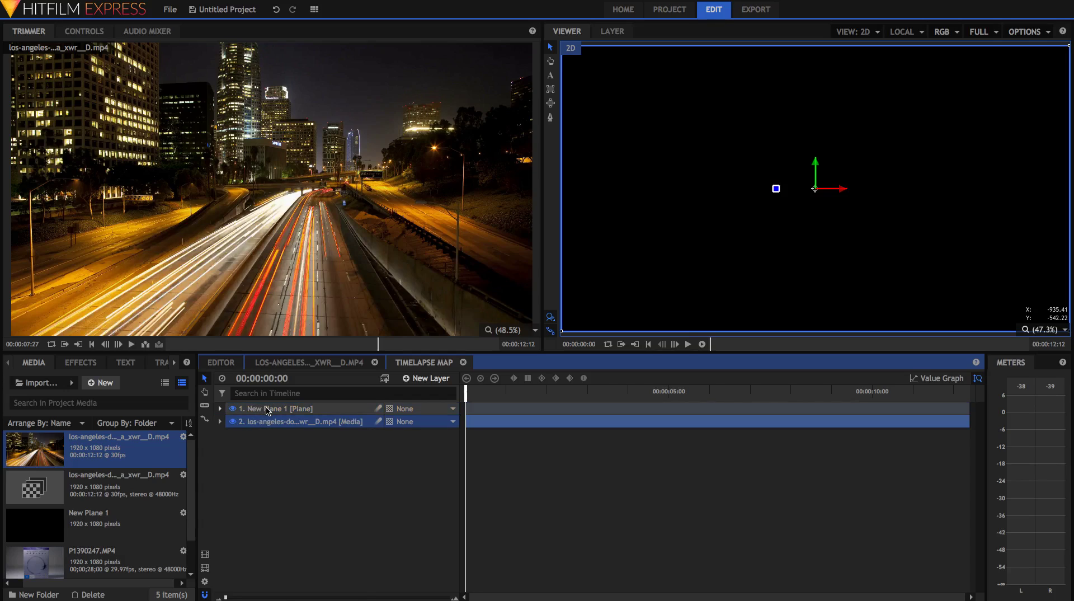
pyautogui.click(267, 412)
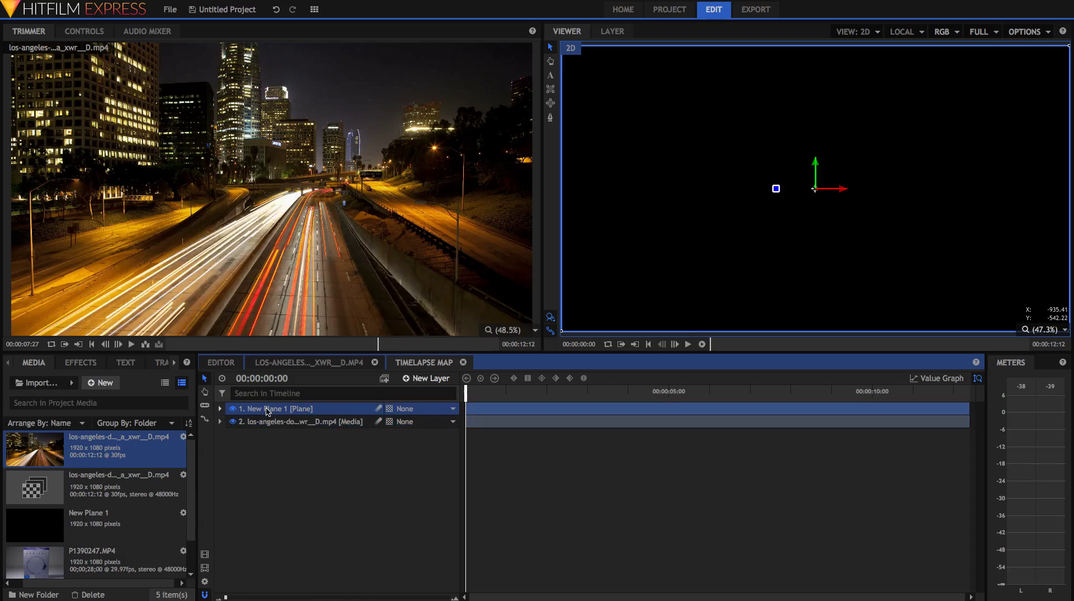
pyautogui.click(75, 32)
pyautogui.click(10, 124)
pyautogui.moveTo(347, 139); pyautogui.dragTo(376, 136)
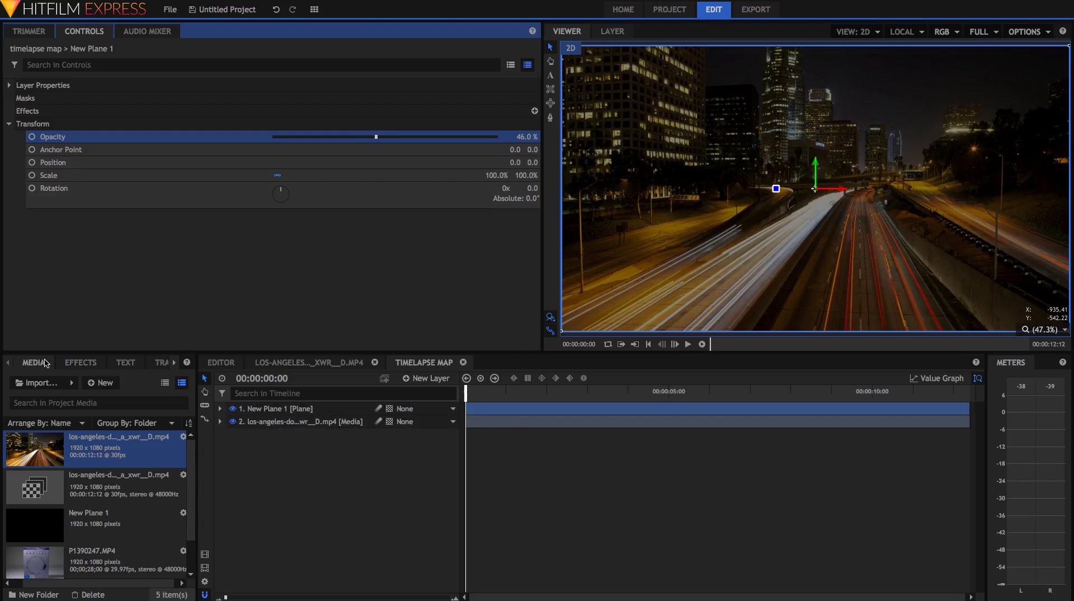
# Step: Search the effects list for 'colo gr'
pyautogui.click(80, 363)
pyautogui.click(38, 382)
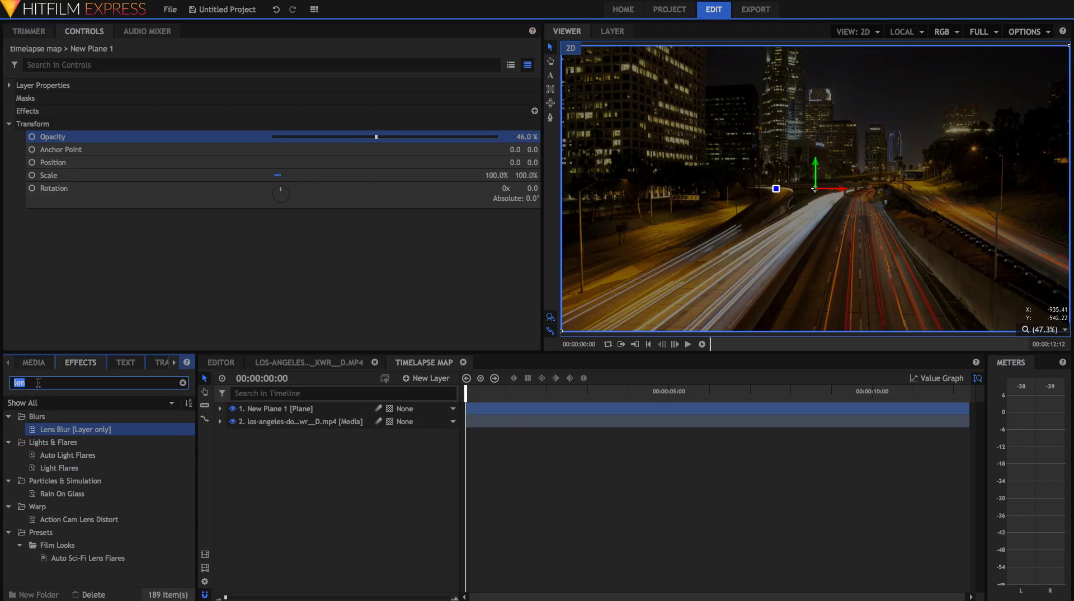
pyautogui.write('colo')
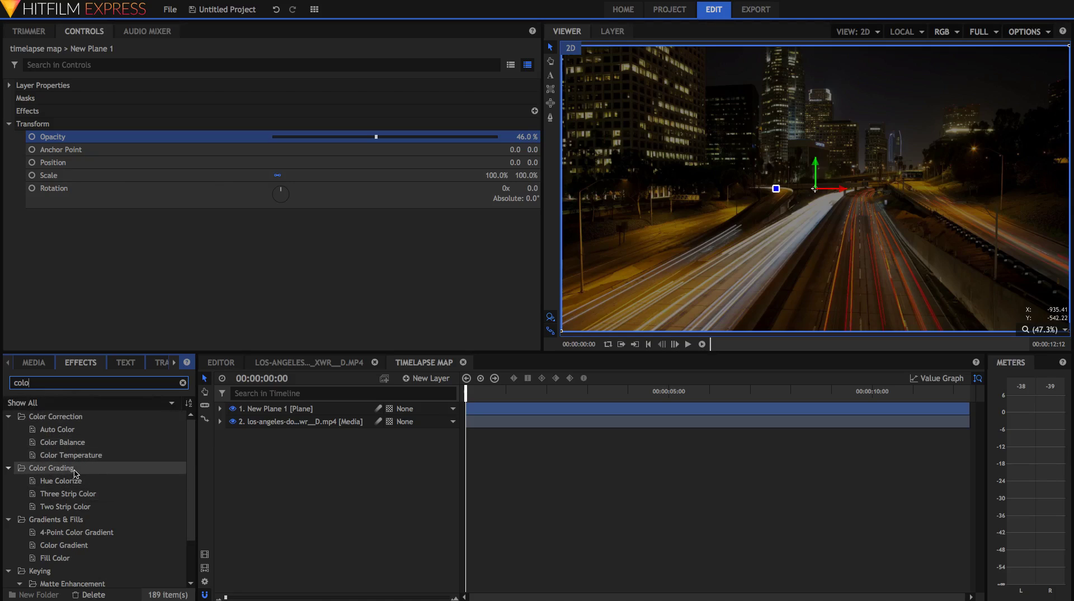
pyautogui.write(' gr')
# Step: Apply Color Gradient to the plane and position its start and end points around the road
pyautogui.moveTo(79, 442); pyautogui.dragTo(340, 414)
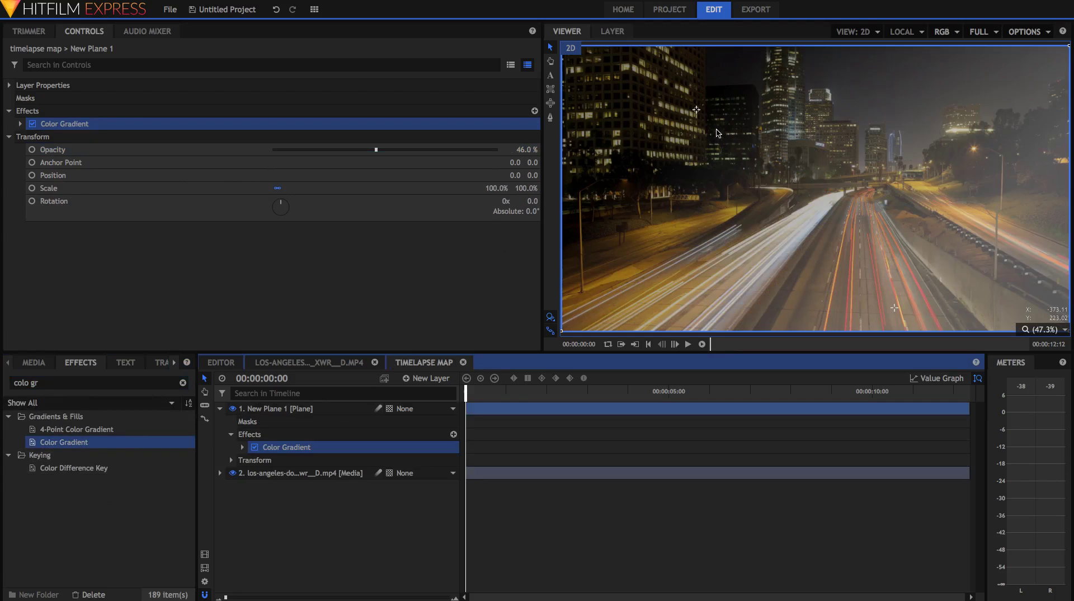
pyautogui.moveTo(696, 109); pyautogui.dragTo(726, 258)
pyautogui.moveTo(893, 289)
pyautogui.mouseDown()
pyautogui.moveTo(849, 153)
pyautogui.moveTo(904, 288)
pyautogui.moveTo(783, 325)
pyautogui.mouseUp()
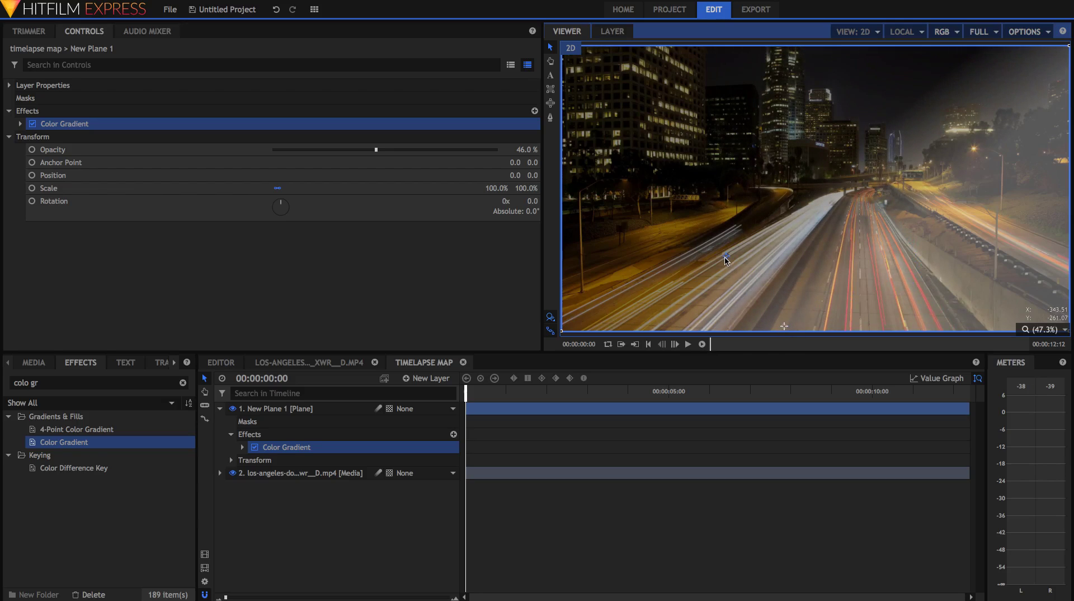
pyautogui.moveTo(726, 258)
pyautogui.mouseDown()
pyautogui.moveTo(822, 231)
pyautogui.moveTo(803, 228)
pyautogui.moveTo(796, 243)
pyautogui.mouseUp()
pyautogui.moveTo(786, 329); pyautogui.dragTo(796, 333)
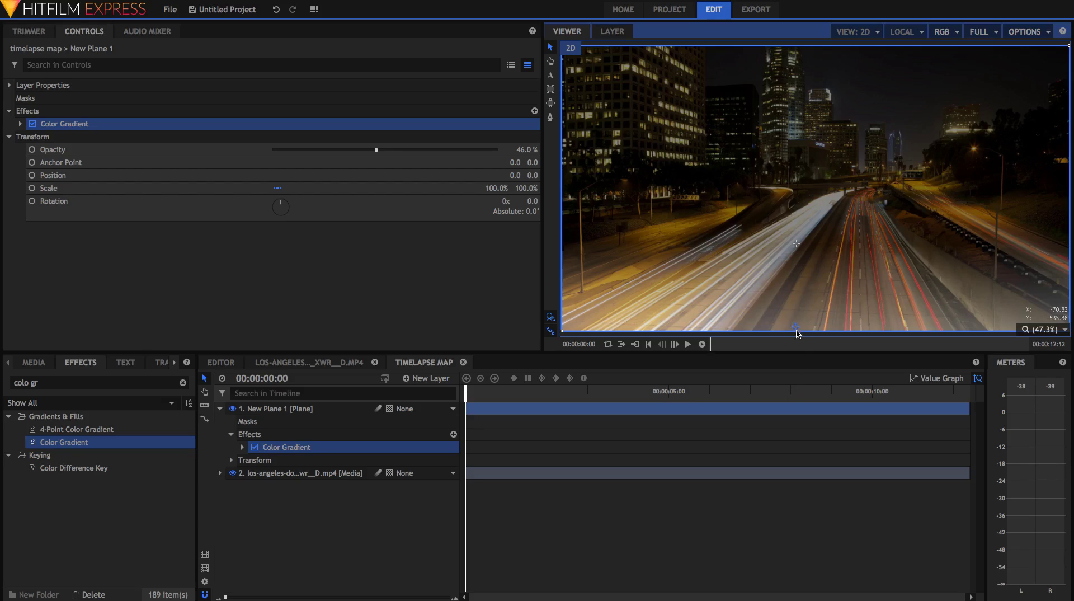
pyautogui.moveTo(796, 332); pyautogui.dragTo(804, 330)
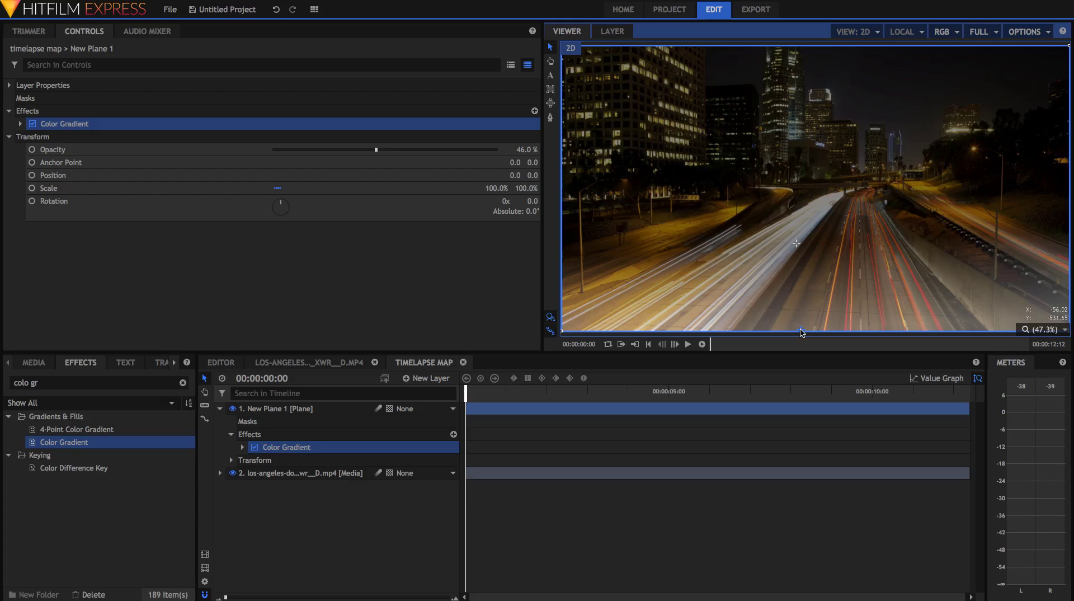
pyautogui.moveTo(797, 244)
pyautogui.mouseDown()
pyautogui.moveTo(802, 265)
pyautogui.moveTo(801, 250)
pyautogui.mouseUp()
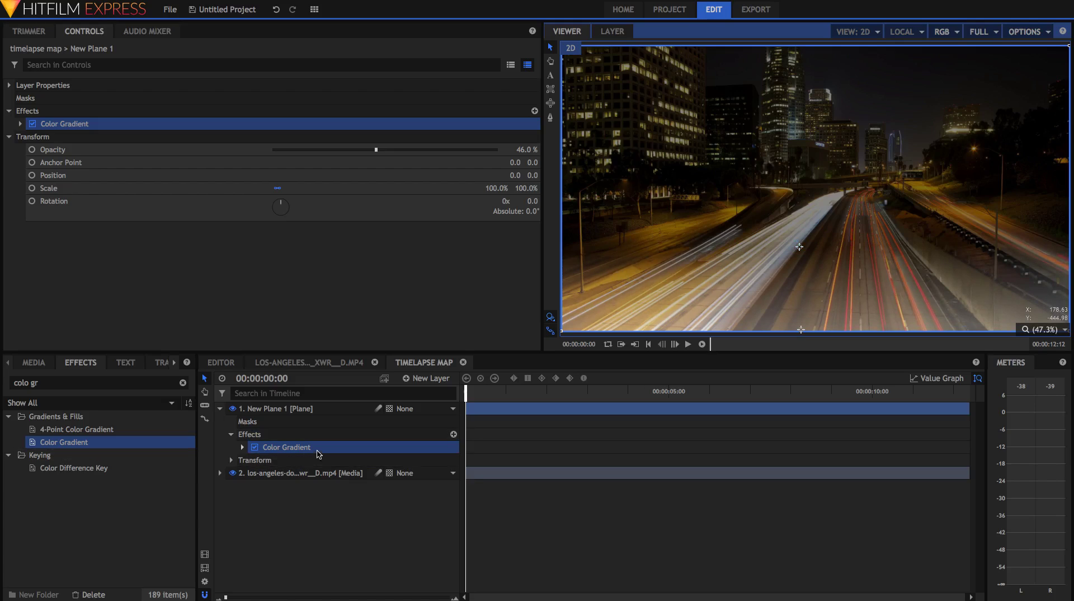
# Step: Duplicate the Color Gradient, raise the second one's point upward, and lower the first one's bottom point
pyautogui.hotkey('ctrl', 'd')
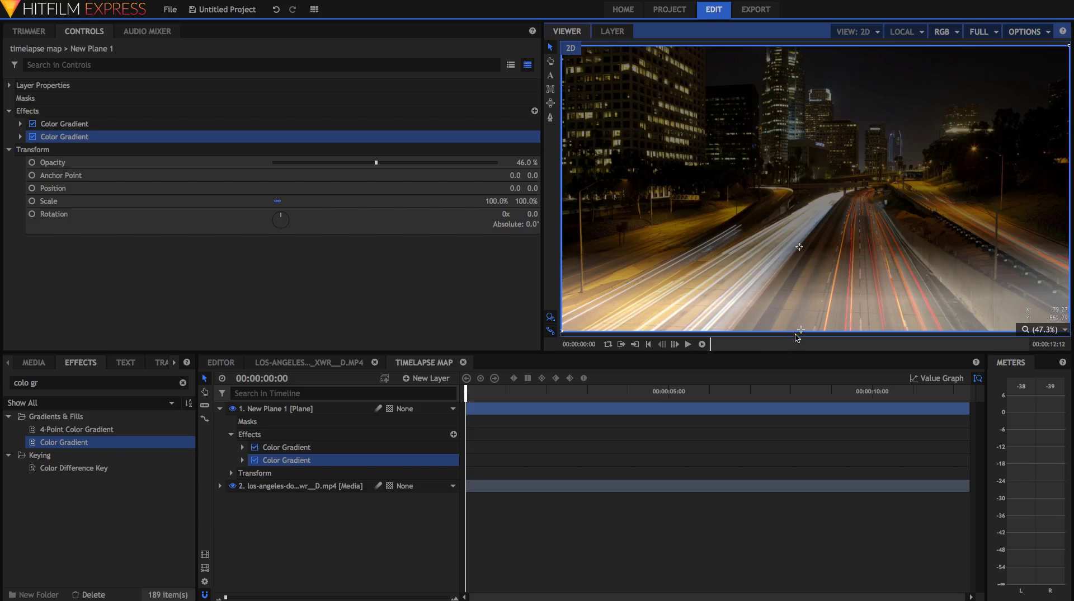
pyautogui.moveTo(801, 331); pyautogui.dragTo(801, 139)
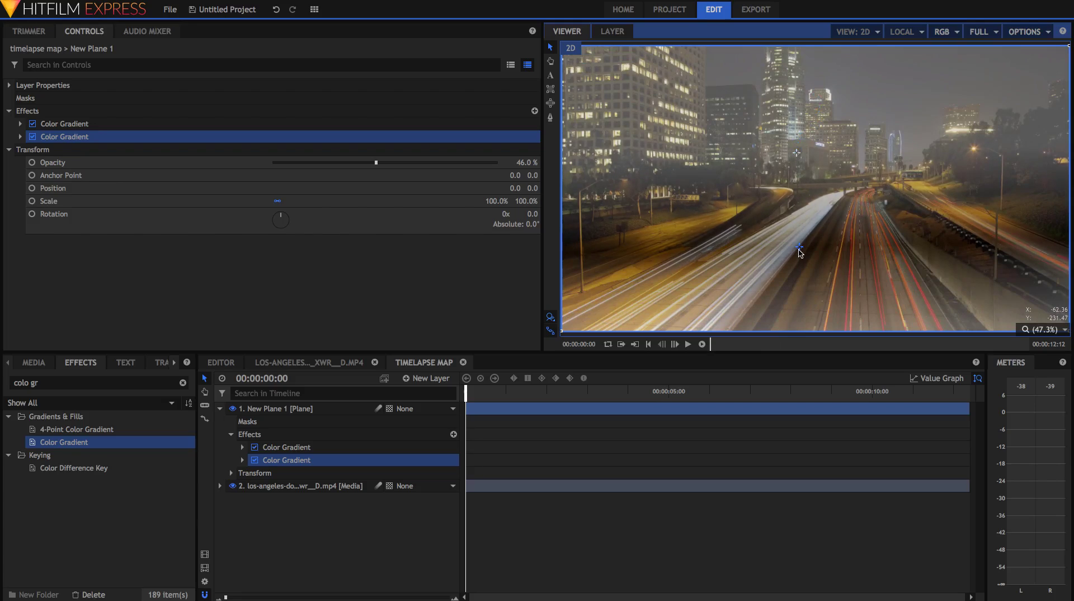
pyautogui.click(434, 447)
pyautogui.moveTo(804, 251); pyautogui.dragTo(800, 273)
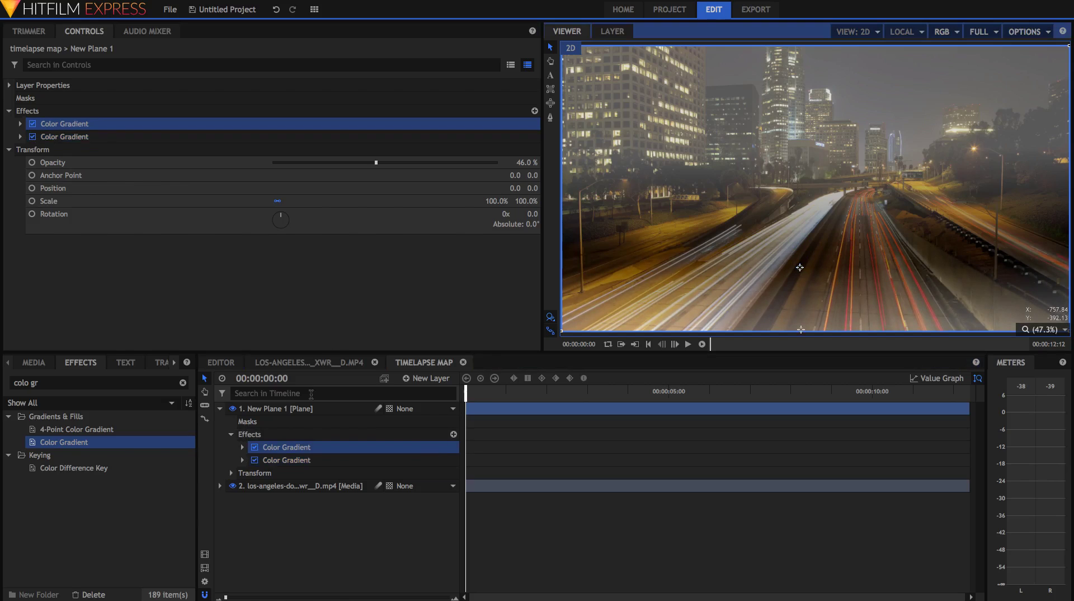
# Step: Raise the plane's Opacity to 100% and nudge the first gradient's point to reshape the bands
pyautogui.moveTo(376, 163); pyautogui.dragTo(586, 171)
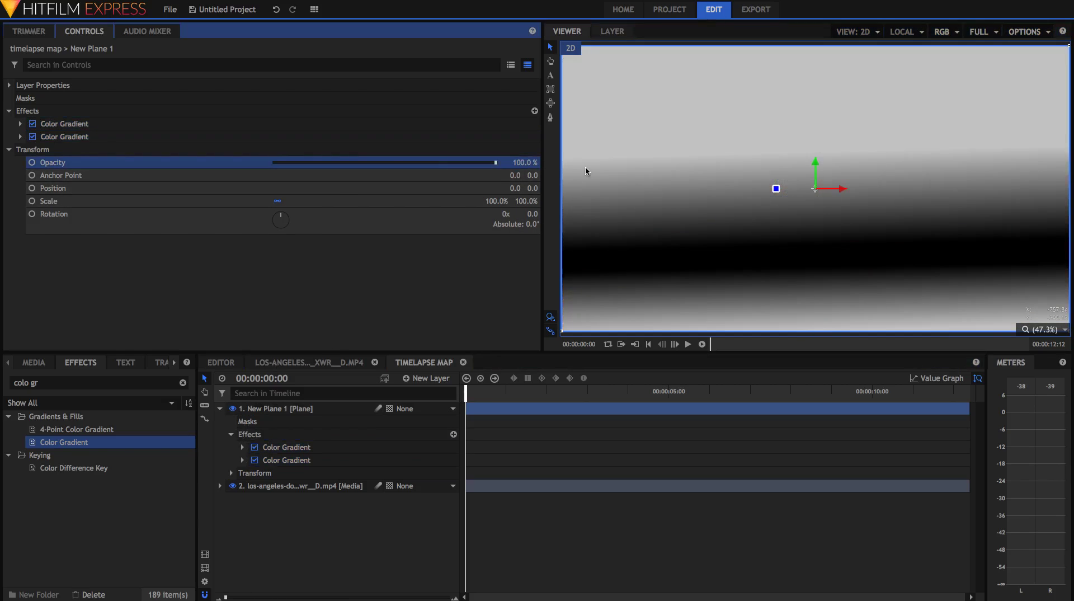
pyautogui.click(298, 447)
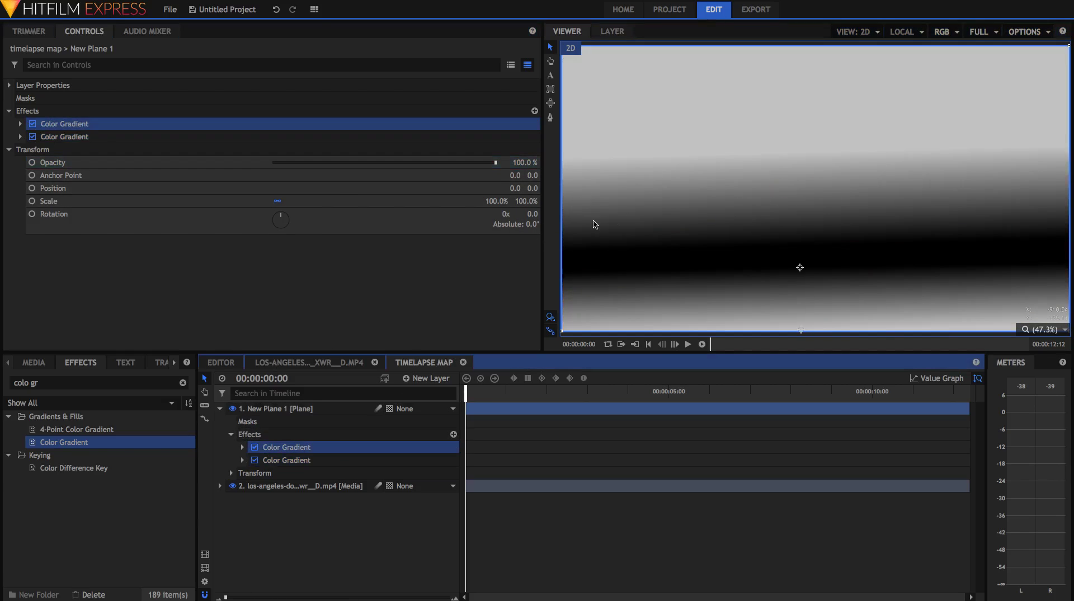
pyautogui.click(803, 269)
pyautogui.moveTo(802, 266); pyautogui.dragTo(801, 266)
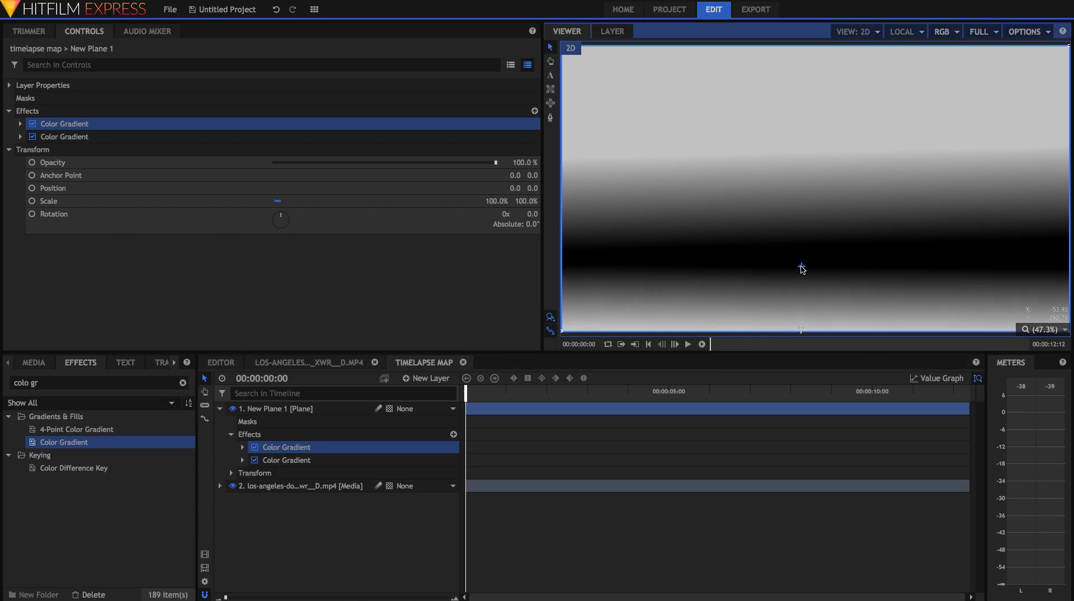
pyautogui.click(855, 235)
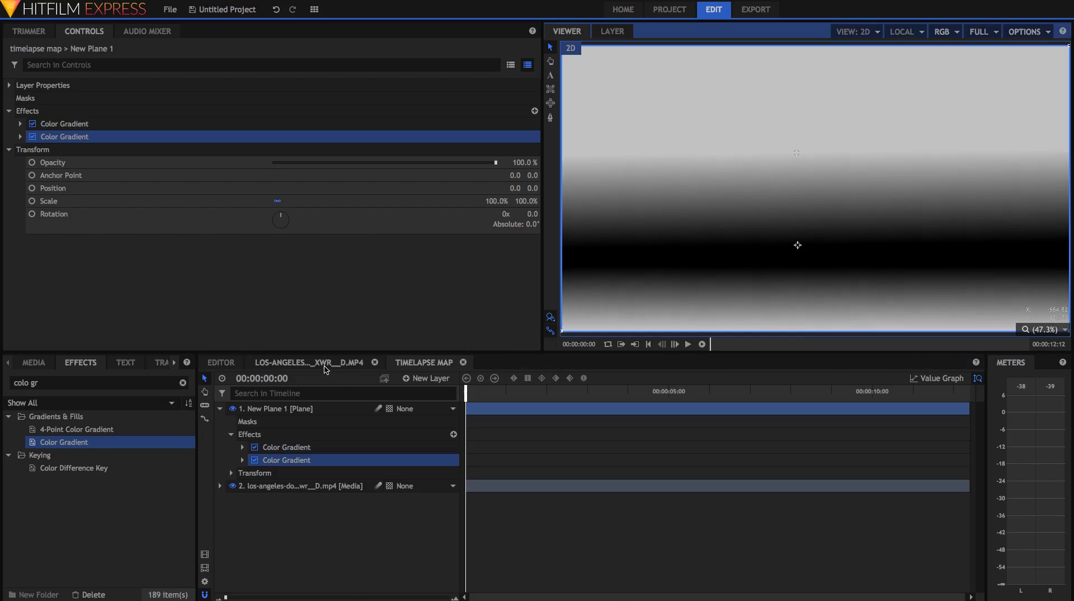
# Step: Add timelapse map as a layer in the LOS-ANGELES composite's timeline
pyautogui.click(294, 360)
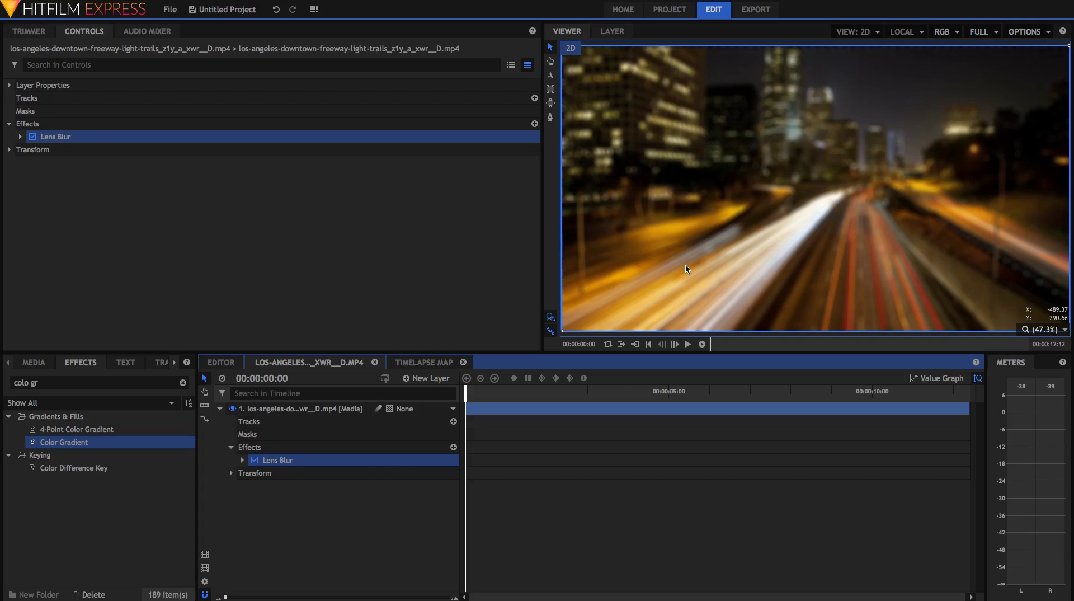
pyautogui.click(37, 362)
pyautogui.scroll(-1, 84, 476)
pyautogui.click(90, 557)
pyautogui.moveTo(309, 481); pyautogui.dragTo(328, 476)
# Step: Set the Lens Blur Source Layer to '2. timelapse map'
pyautogui.click(343, 466)
pyautogui.click(20, 137)
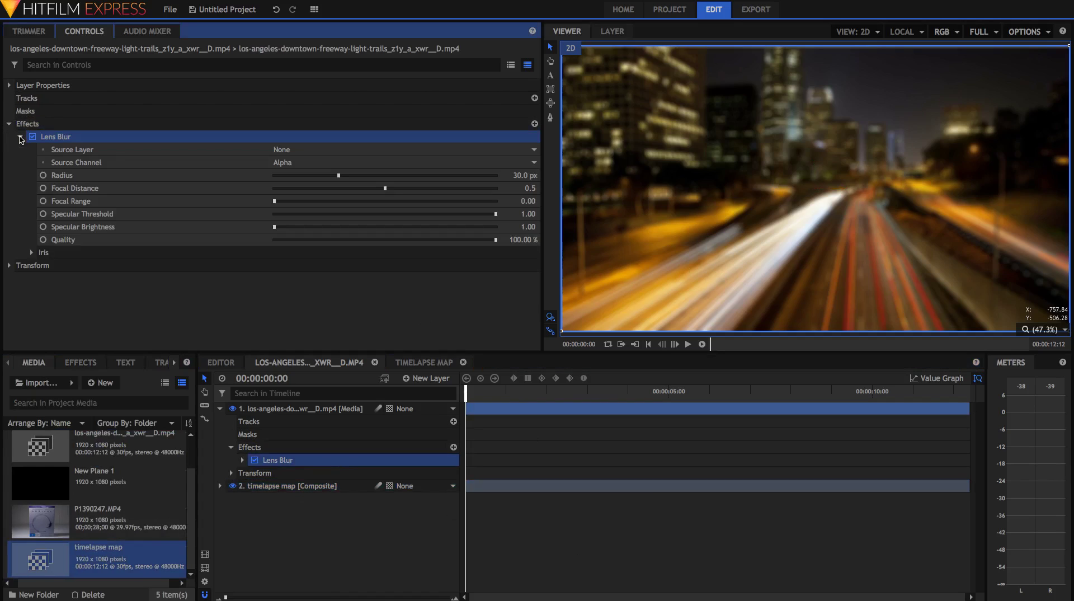
pyautogui.click(304, 153)
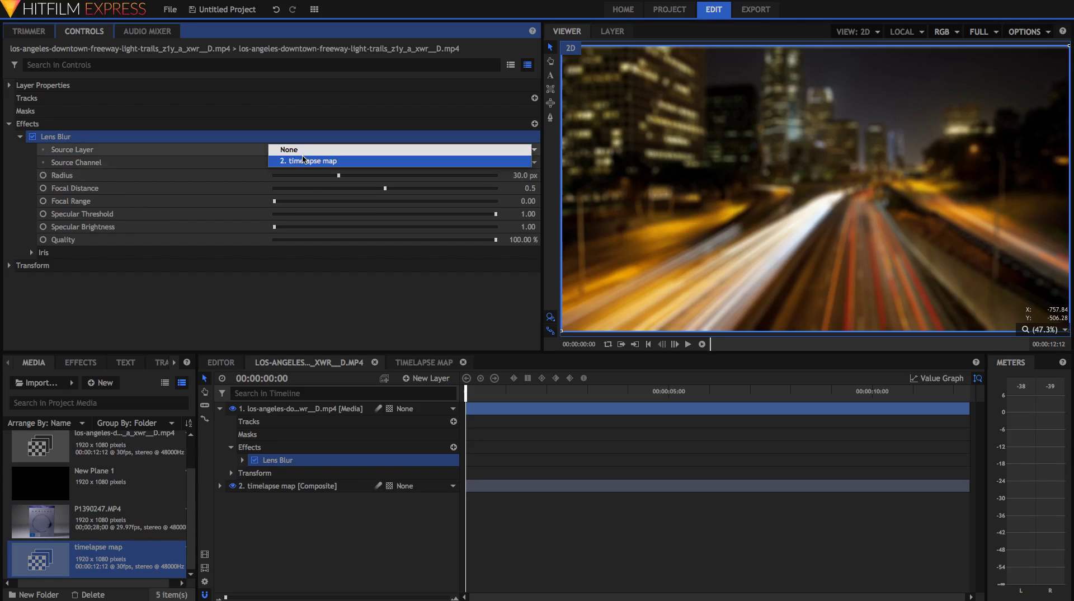
pyautogui.click(304, 160)
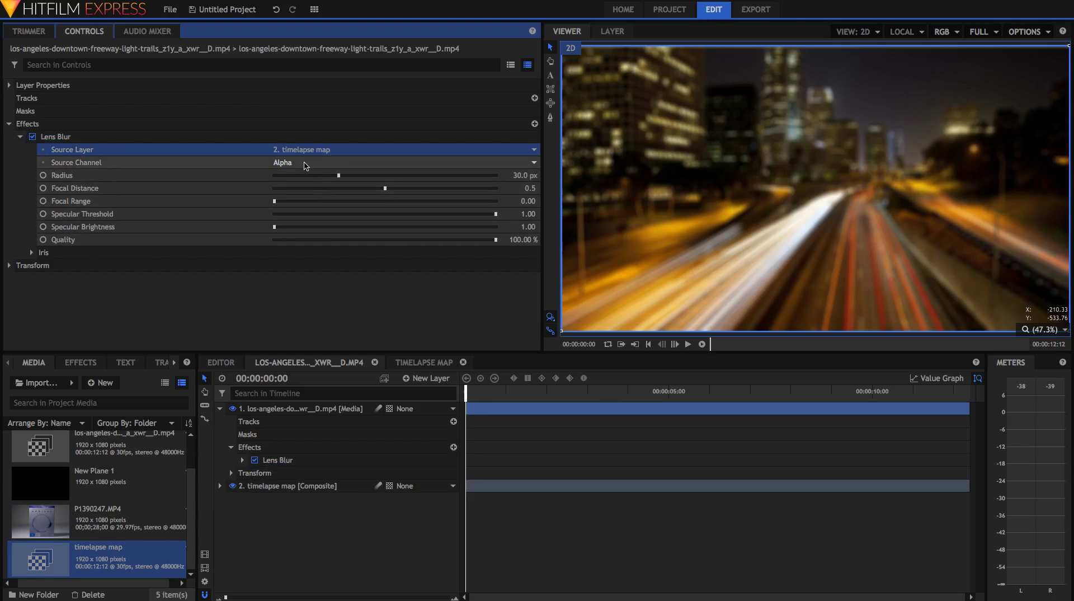
# Step: Hide the freeway clip and set the Lens Blur Source Channel to Luminance
pyautogui.click(232, 409)
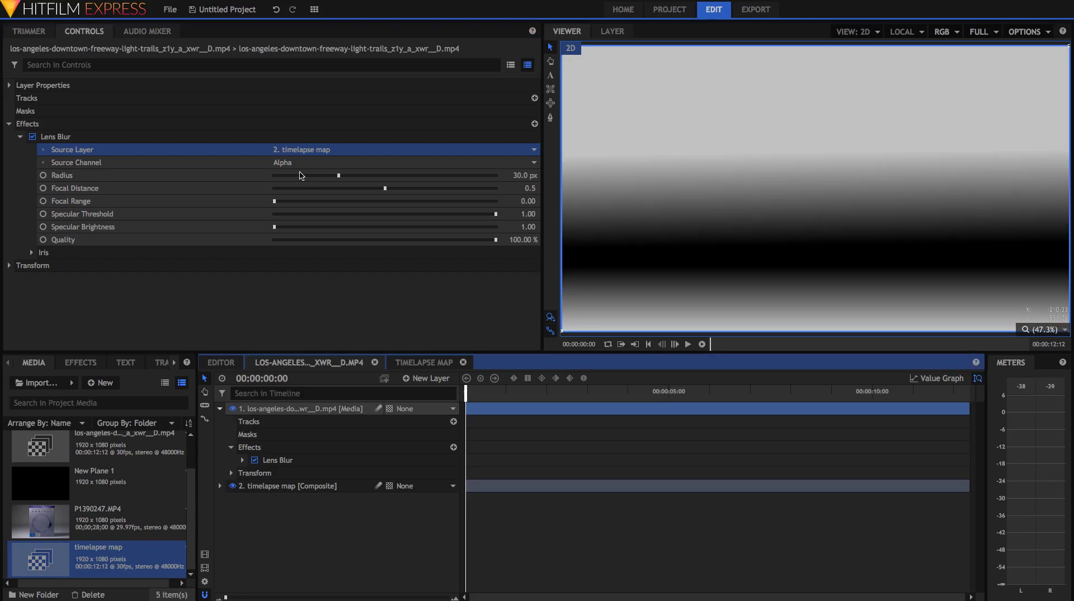
pyautogui.click(284, 162)
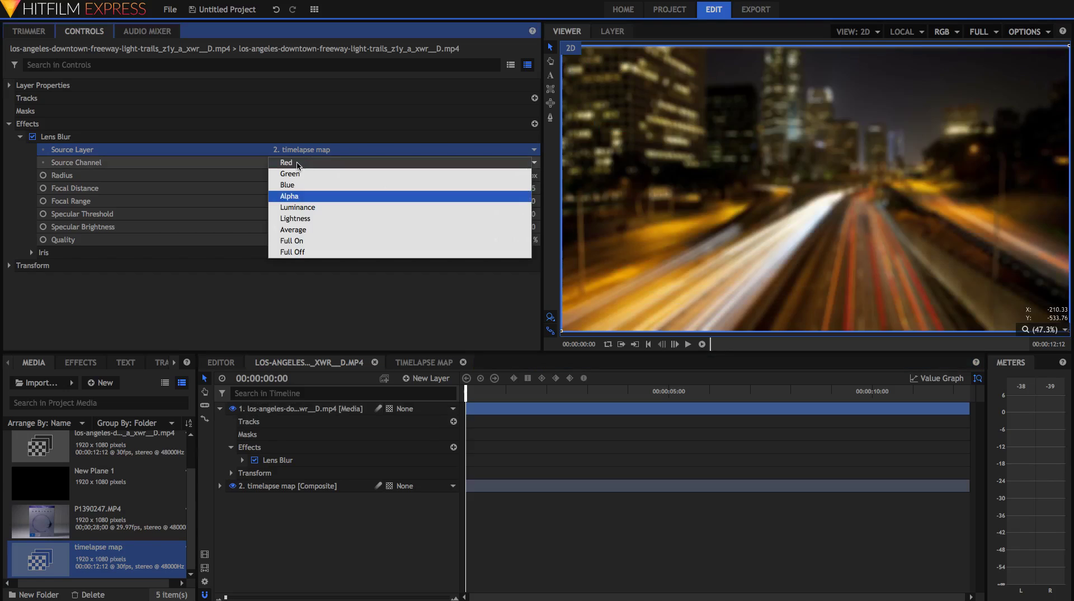
pyautogui.click(308, 207)
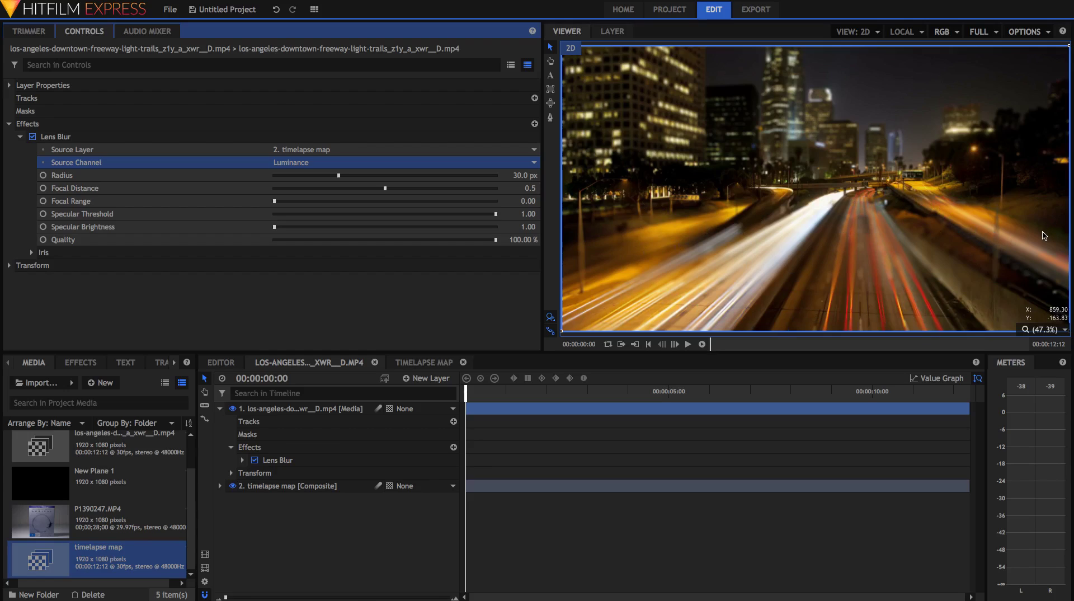
# Step: Set the Lens Blur Focal Distance to 0 and the Radius to 18.8 px
pyautogui.click(518, 189)
pyautogui.write('0')
pyautogui.press('Return')
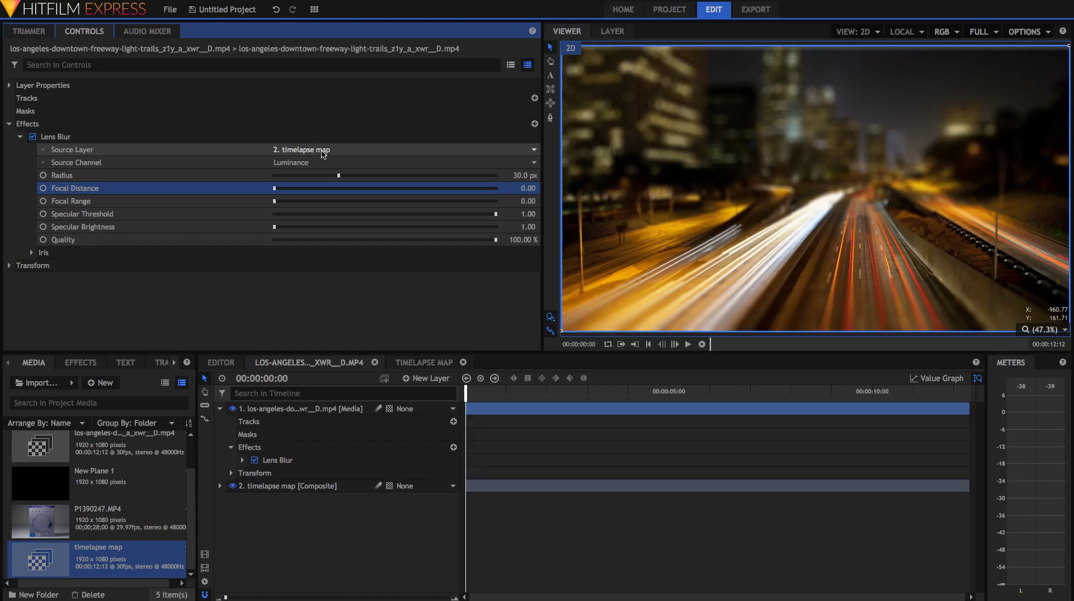
pyautogui.click(347, 176)
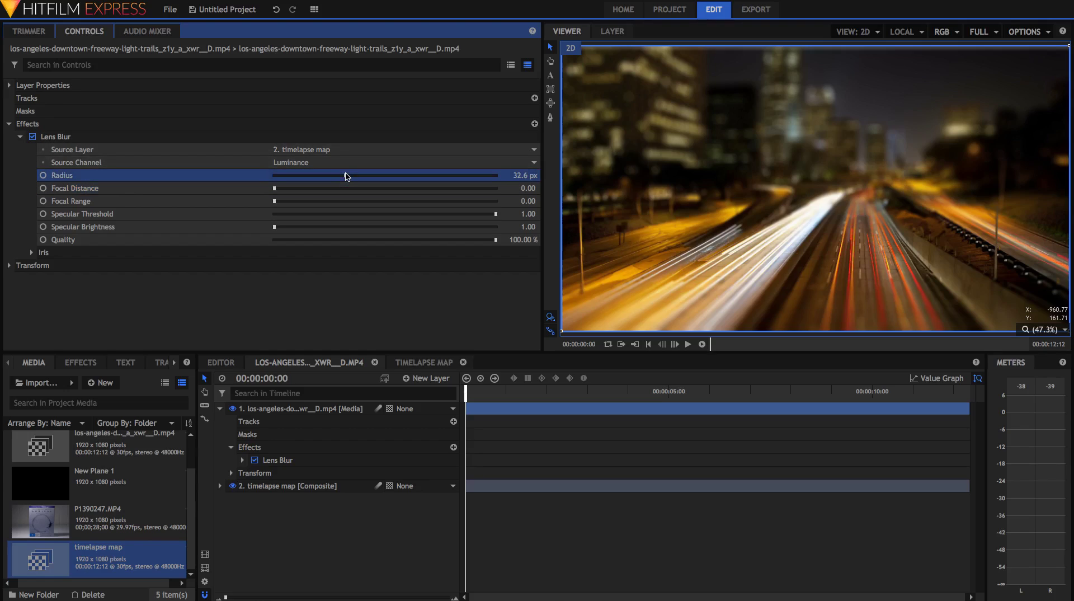
pyautogui.click(292, 176)
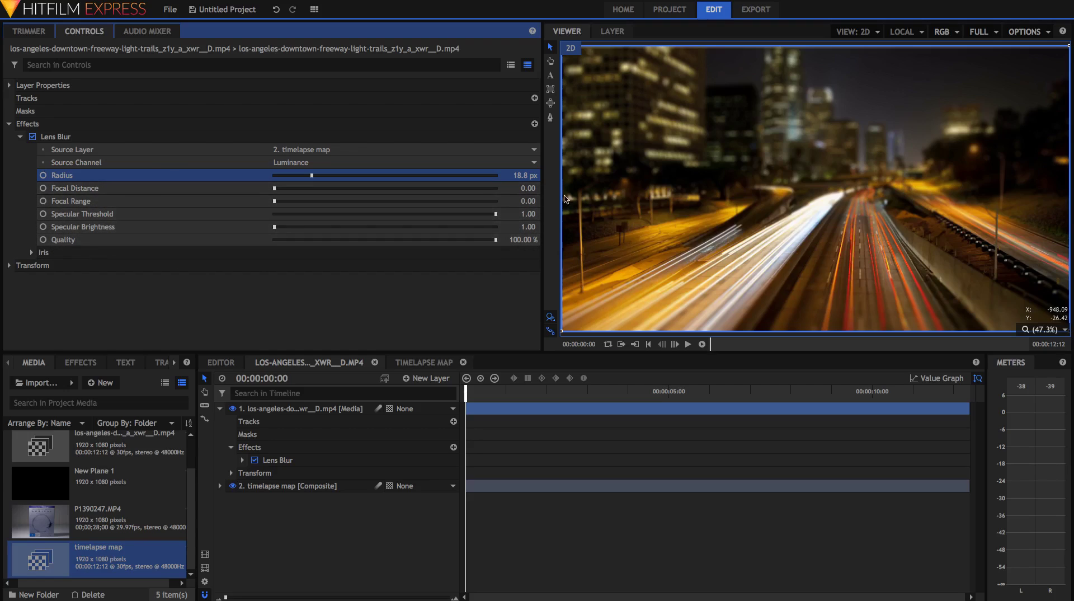
# Step: Preview P1390247.MP4 and make a composite shot from it
pyautogui.click(101, 521)
pyautogui.click(29, 31)
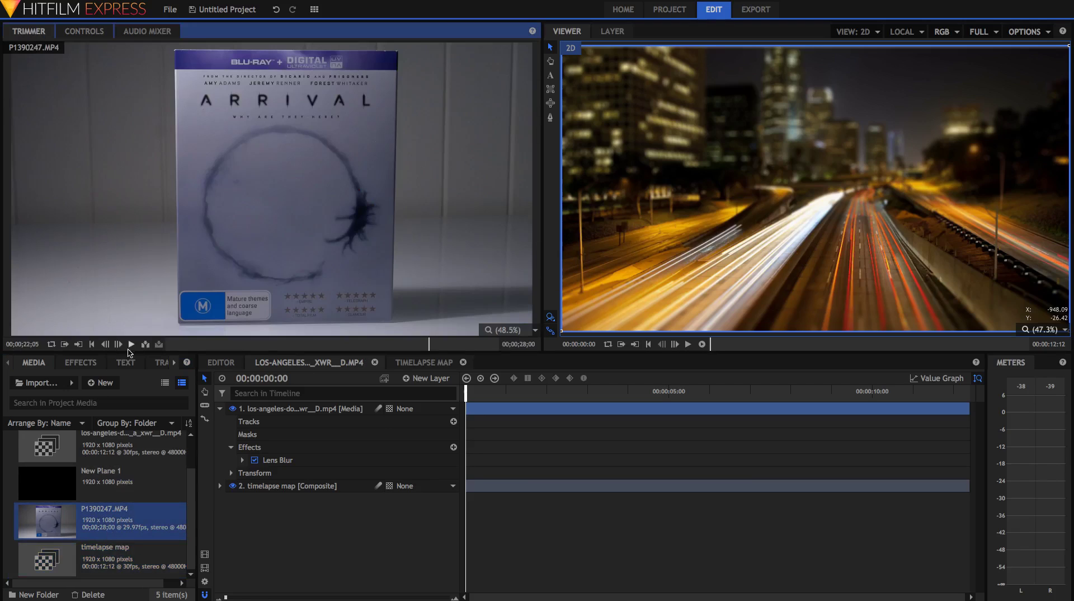
pyautogui.moveTo(223, 344); pyautogui.dragTo(233, 345)
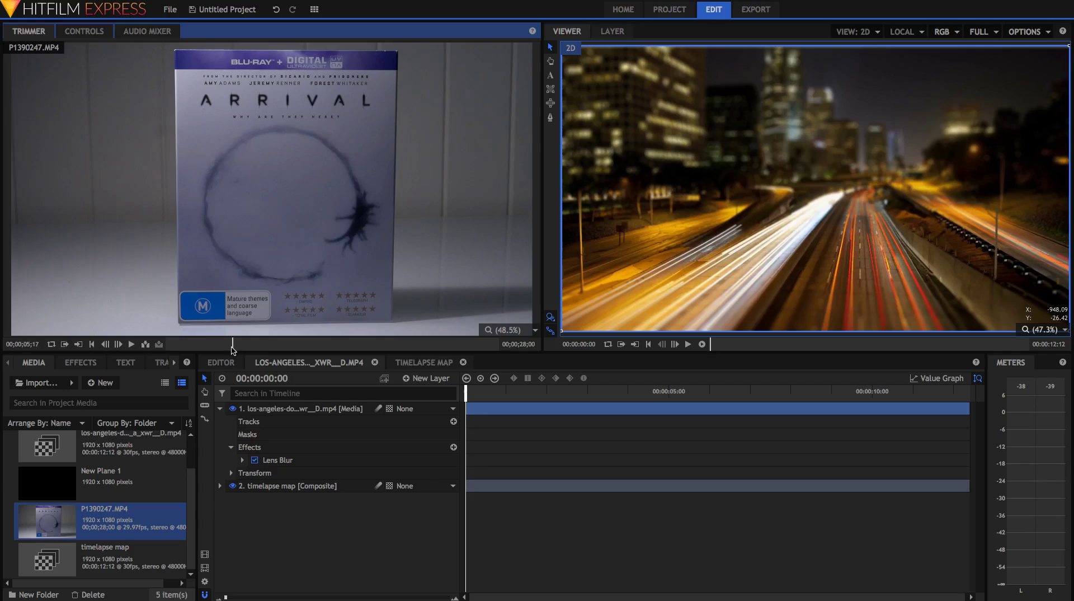
pyautogui.rightClick(94, 508)
pyautogui.click(129, 457)
pyautogui.press('Return')
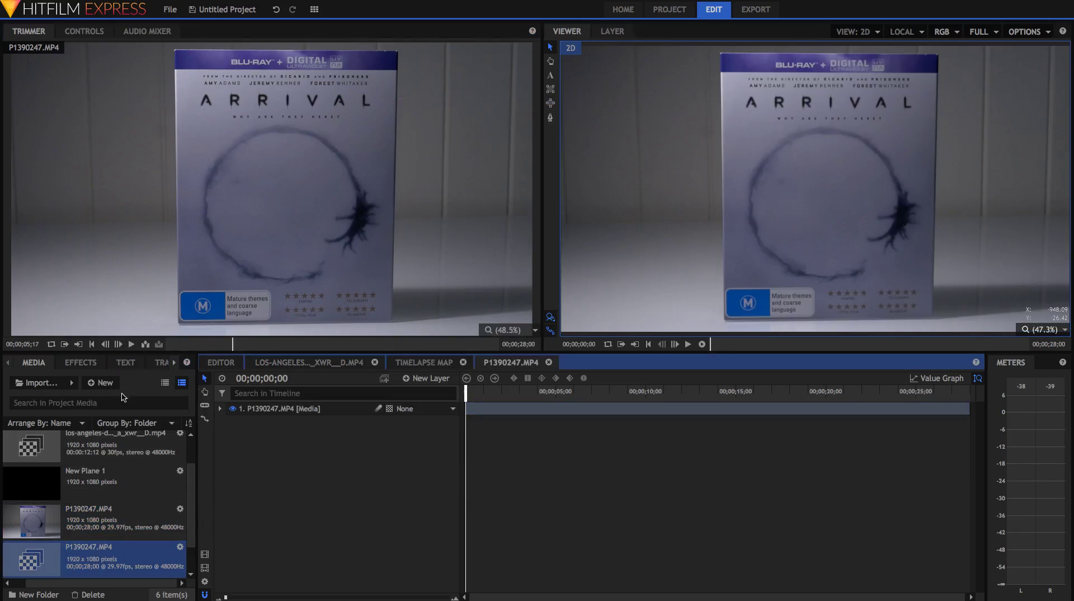
# Step: Start a new composite shot named 'arrival map'
pyautogui.click(104, 382)
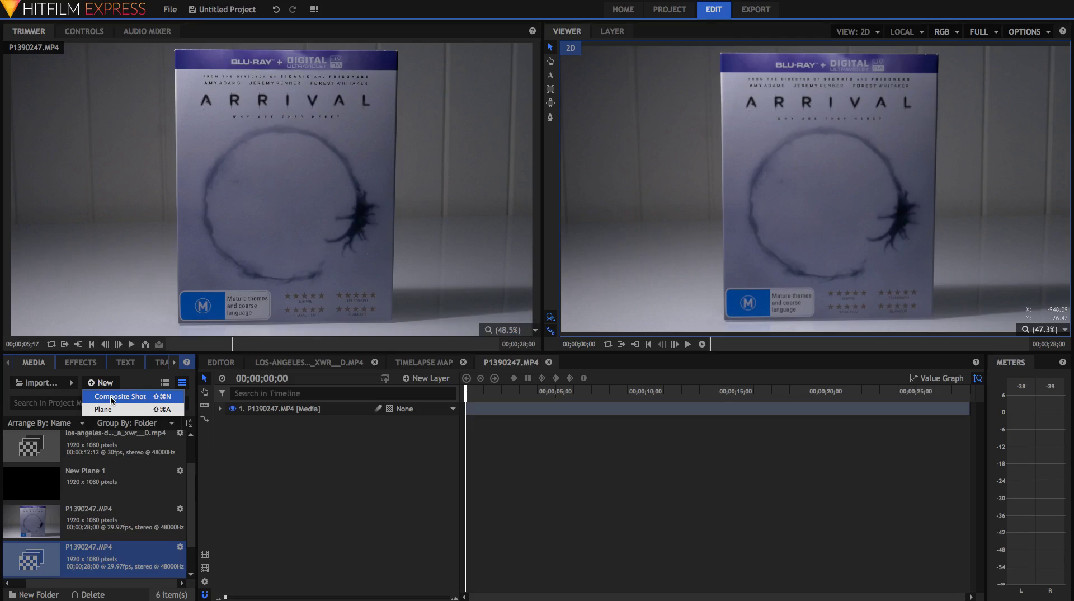
pyautogui.click(112, 397)
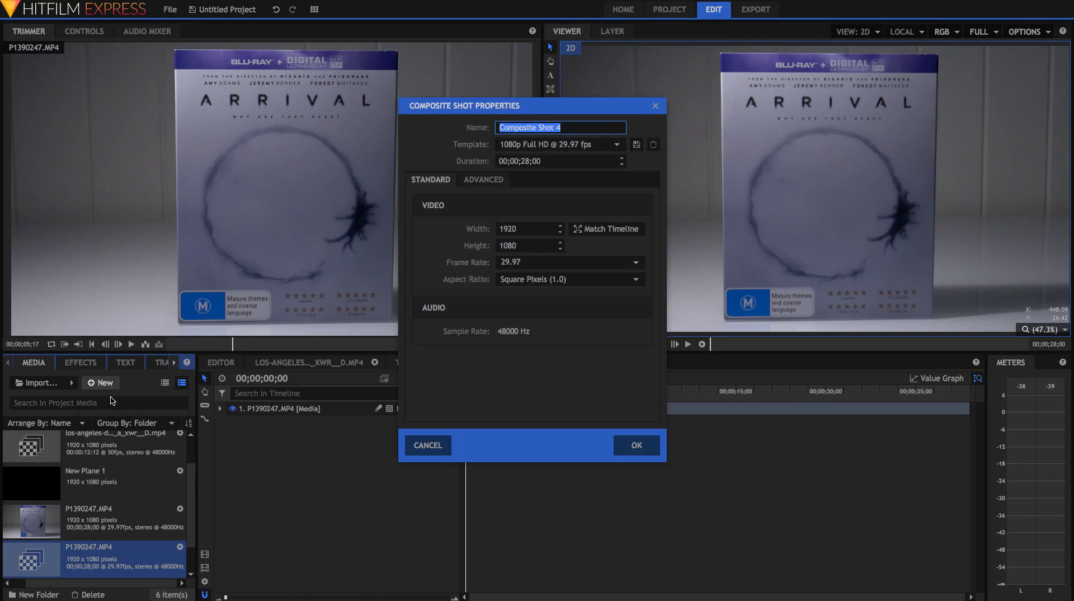
pyautogui.write('arrival map')
# Step: Confirm the arrival map composite and add a black Plane layer
pyautogui.press('Return')
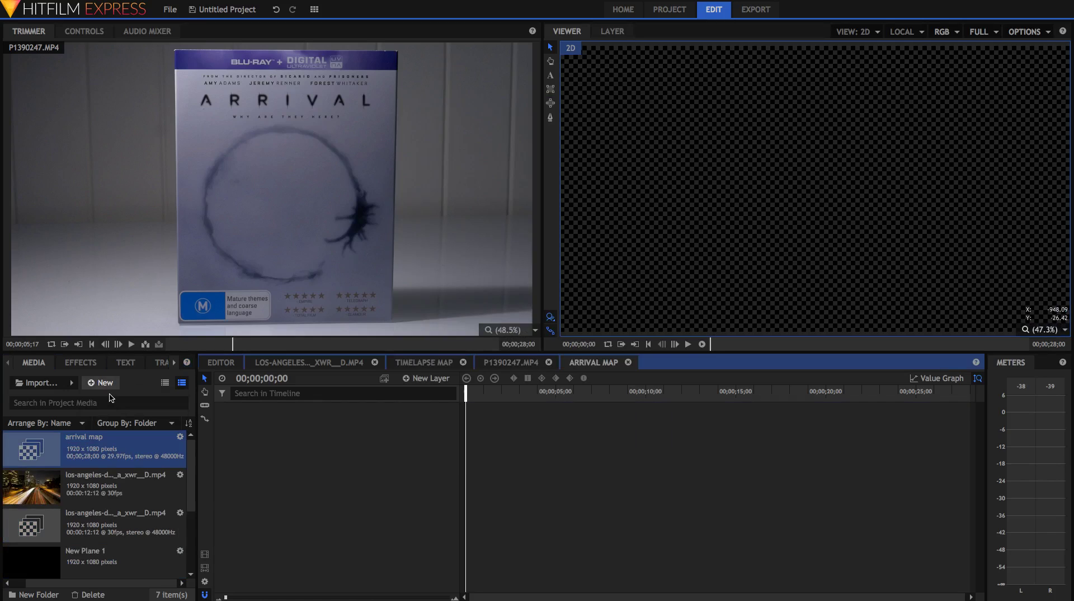
pyautogui.click(435, 379)
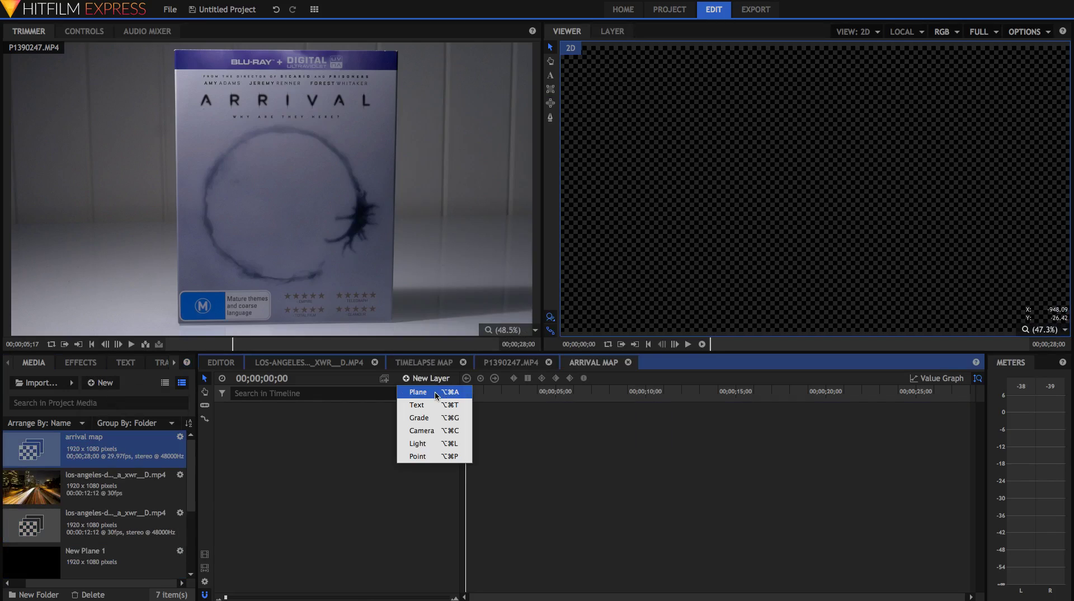
pyautogui.click(438, 394)
pyautogui.click(604, 357)
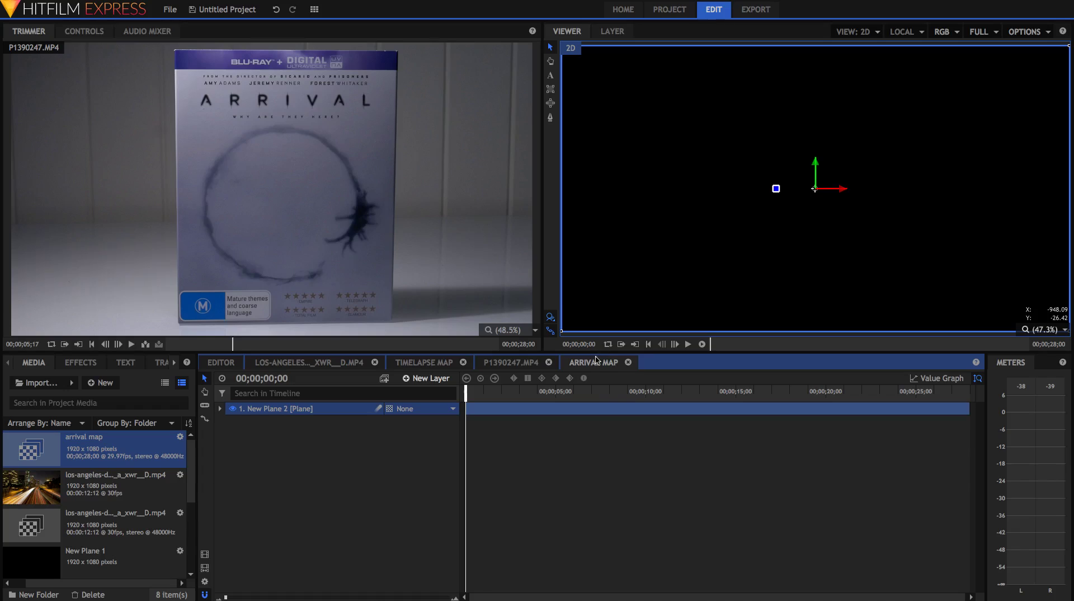
# Step: Place P1390247.MP4 beneath the plane and set the plane's Opacity to 45%
pyautogui.scroll(-3, 114, 489)
pyautogui.moveTo(105, 492); pyautogui.dragTo(329, 430)
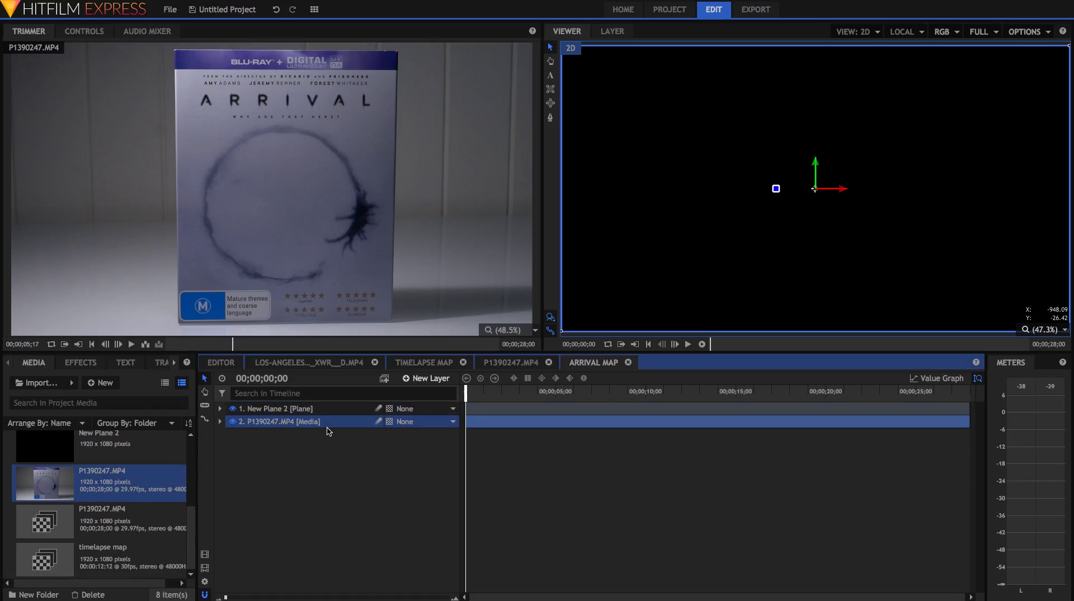
pyautogui.click(286, 409)
pyautogui.click(88, 31)
pyautogui.click(9, 122)
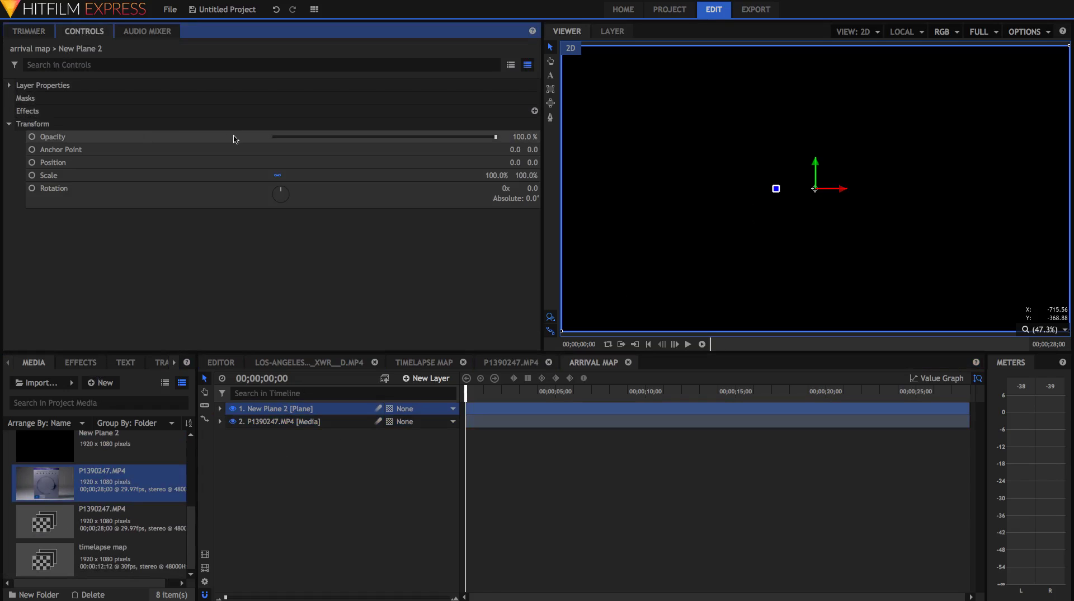
pyautogui.click(374, 136)
pyautogui.click(325, 413)
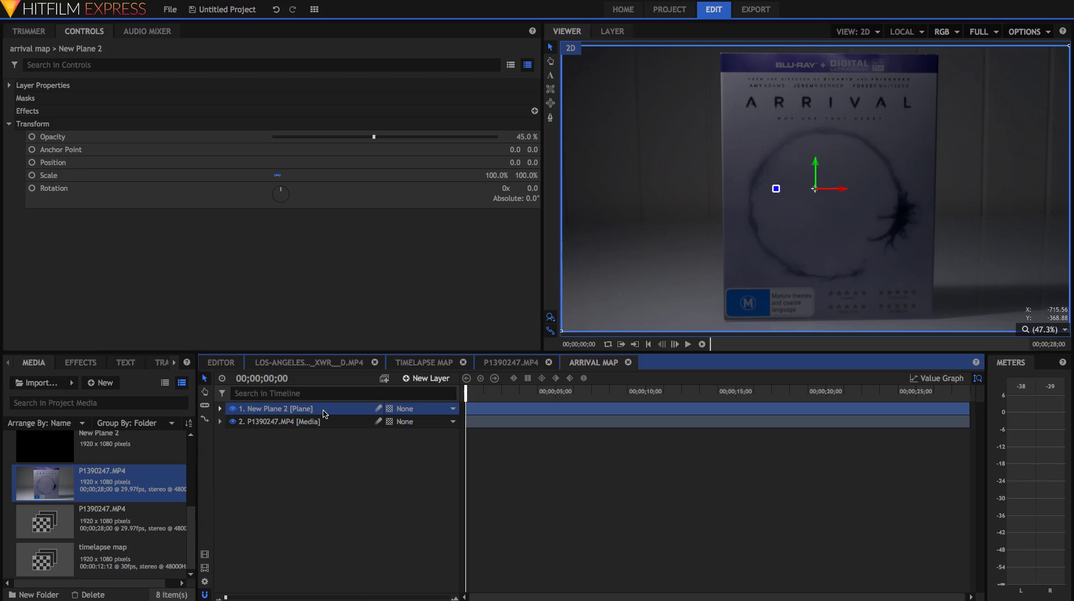
pyautogui.click(91, 365)
# Step: Apply Color Gradient to New Plane 2, reposition both points, and restore Opacity to 100%
pyautogui.moveTo(88, 445); pyautogui.dragTo(289, 413)
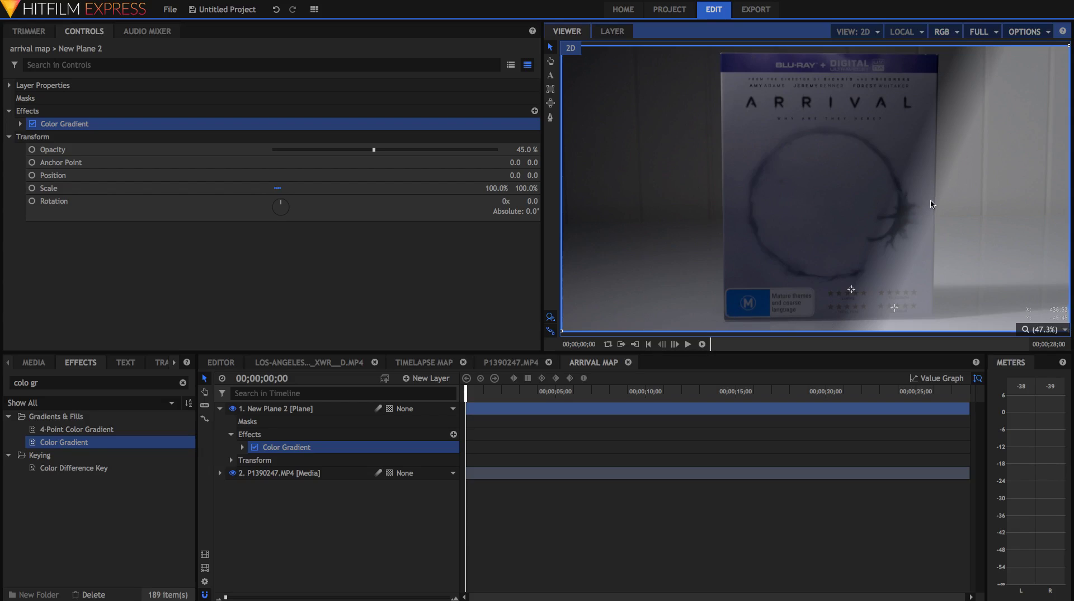
pyautogui.moveTo(850, 290); pyautogui.dragTo(827, 322)
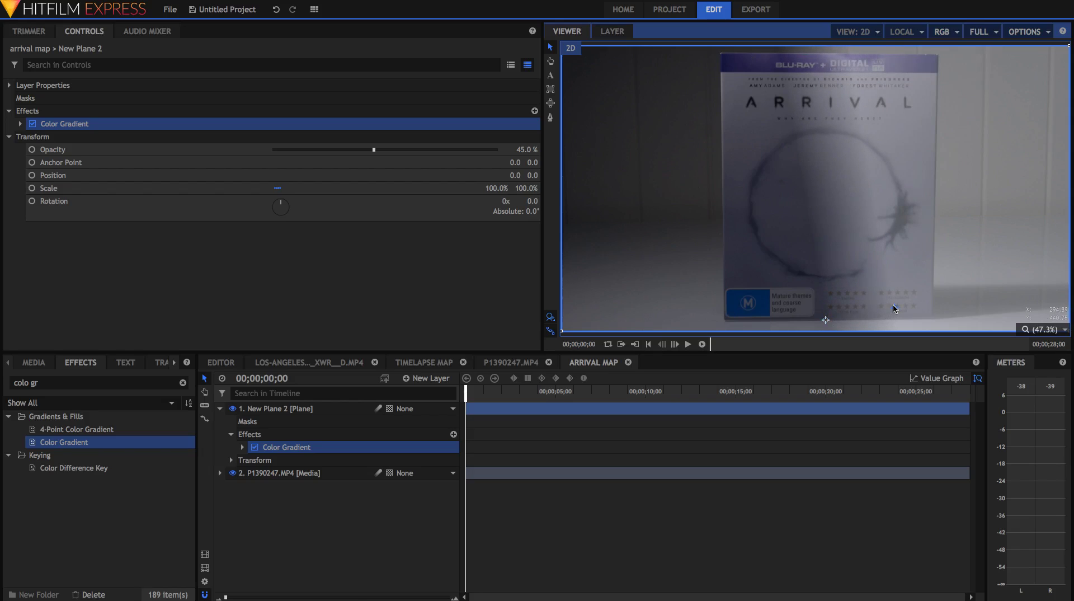
pyautogui.moveTo(893, 305)
pyautogui.mouseDown()
pyautogui.moveTo(844, 214)
pyautogui.moveTo(805, 213)
pyautogui.moveTo(825, 216)
pyautogui.mouseUp()
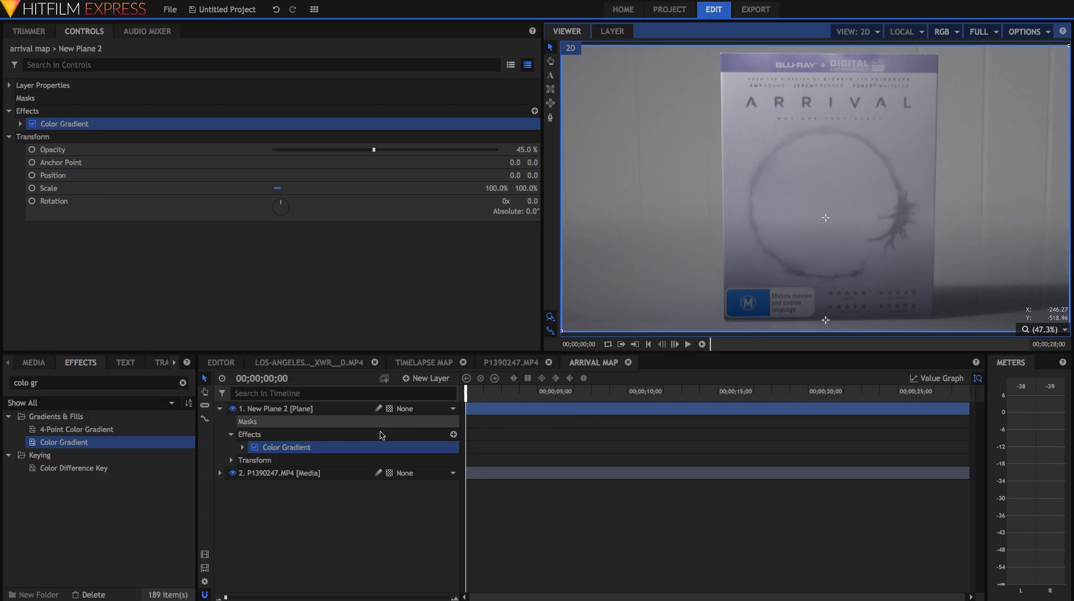
pyautogui.moveTo(397, 146); pyautogui.dragTo(589, 160)
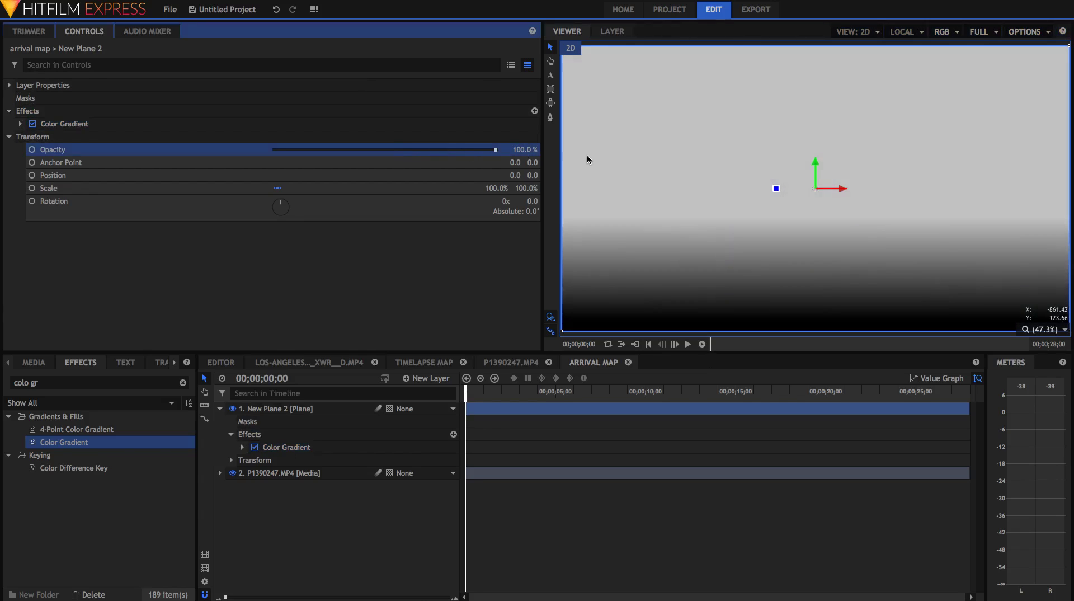
# Step: Apply Lens Blur to the P1390247.MP4 footage and add the arrival map as a layer
pyautogui.click(505, 363)
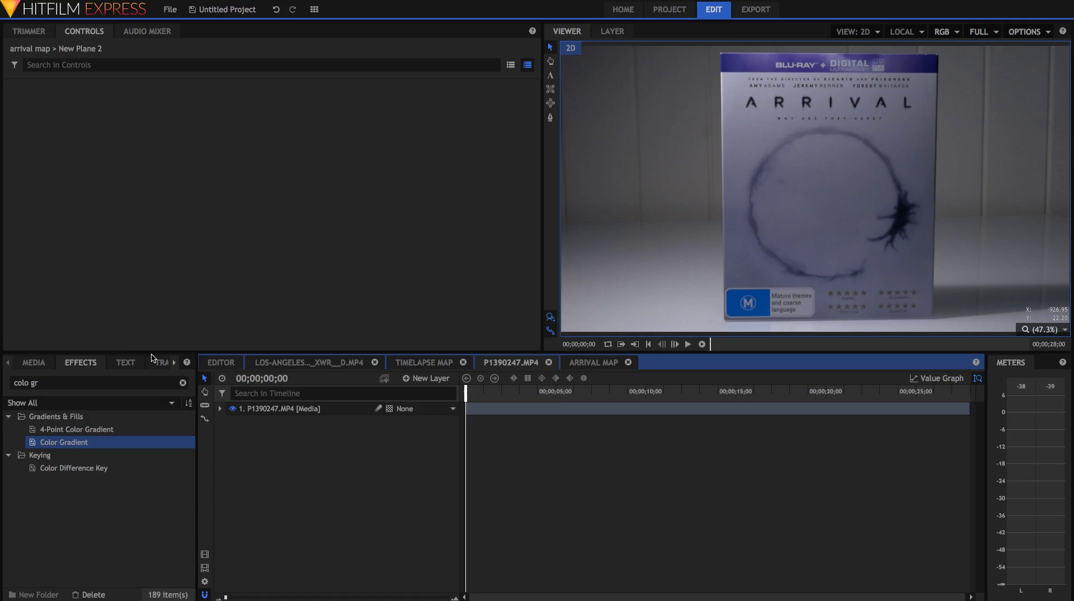
pyautogui.doubleClick(127, 385)
pyautogui.hotkey('ctrl', 'a')
pyautogui.write('len')
pyautogui.moveTo(107, 434); pyautogui.dragTo(278, 409)
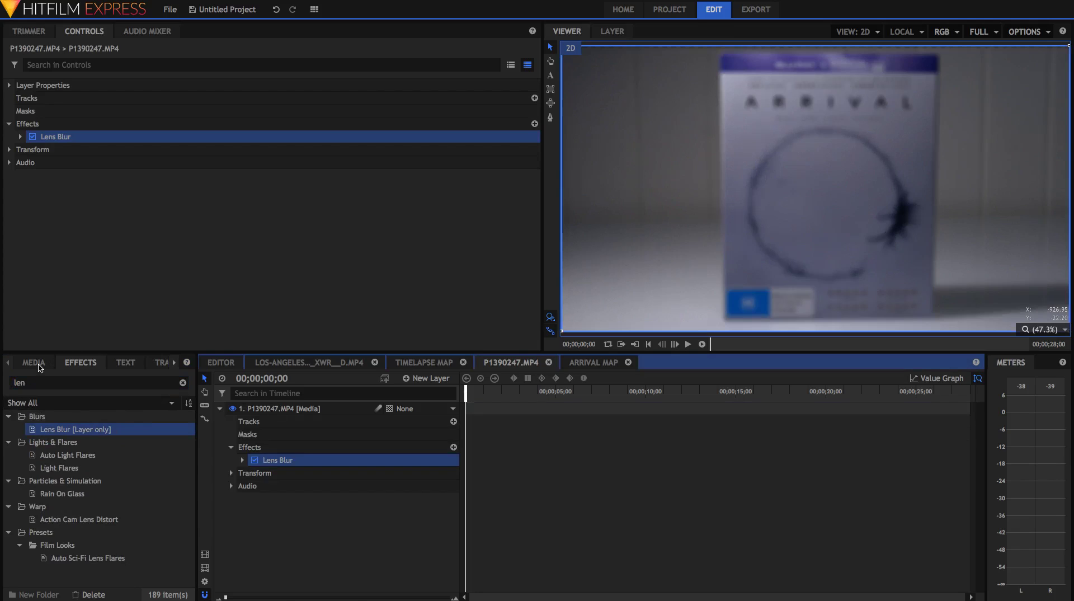
pyautogui.click(49, 362)
pyautogui.scroll(5, 73, 555)
pyautogui.moveTo(45, 447); pyautogui.dragTo(285, 494)
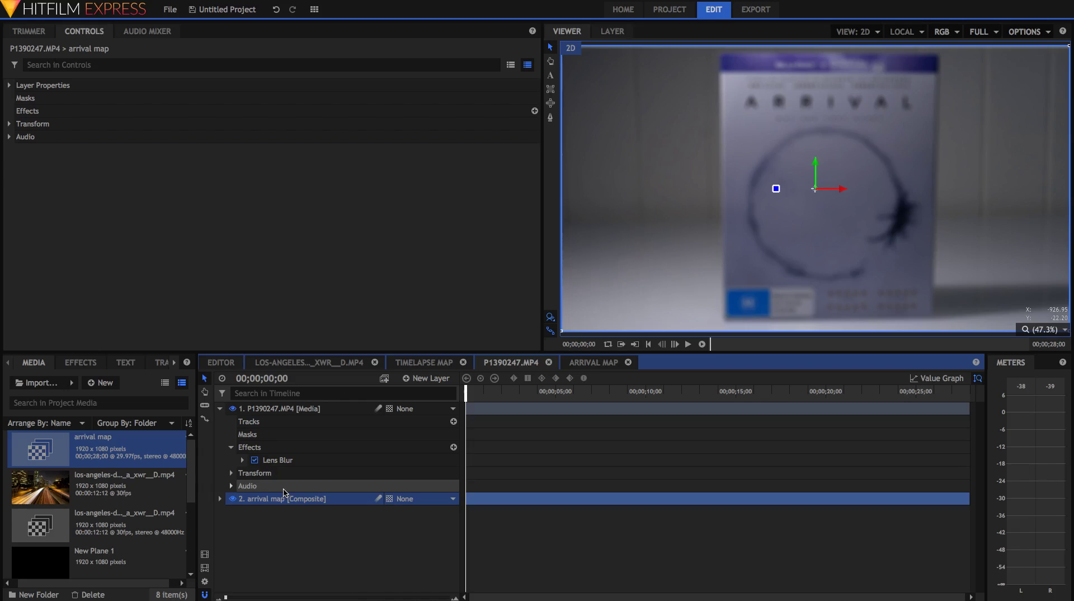
# Step: Set Lens Blur's source to the arrival map layer, Luminance channel, and focal distance 0
pyautogui.click(280, 461)
pyautogui.click(21, 138)
pyautogui.click(20, 138)
pyautogui.click(296, 150)
pyautogui.click(304, 159)
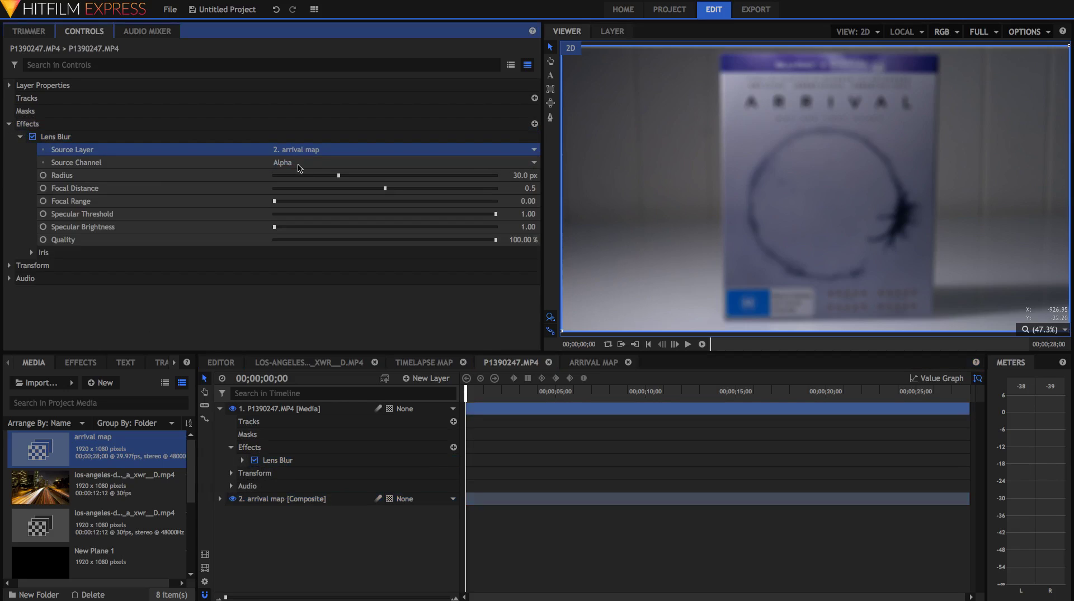
pyautogui.click(293, 162)
pyautogui.click(302, 211)
pyautogui.moveTo(385, 188); pyautogui.dragTo(376, 188)
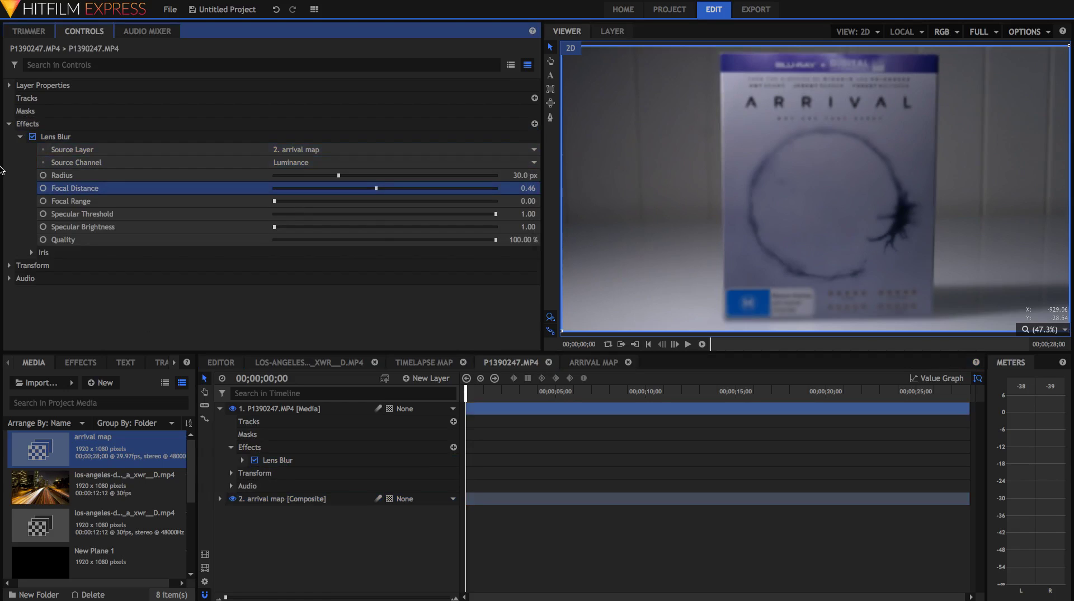
pyautogui.click(522, 191)
pyautogui.write('00')
pyautogui.press('Return')
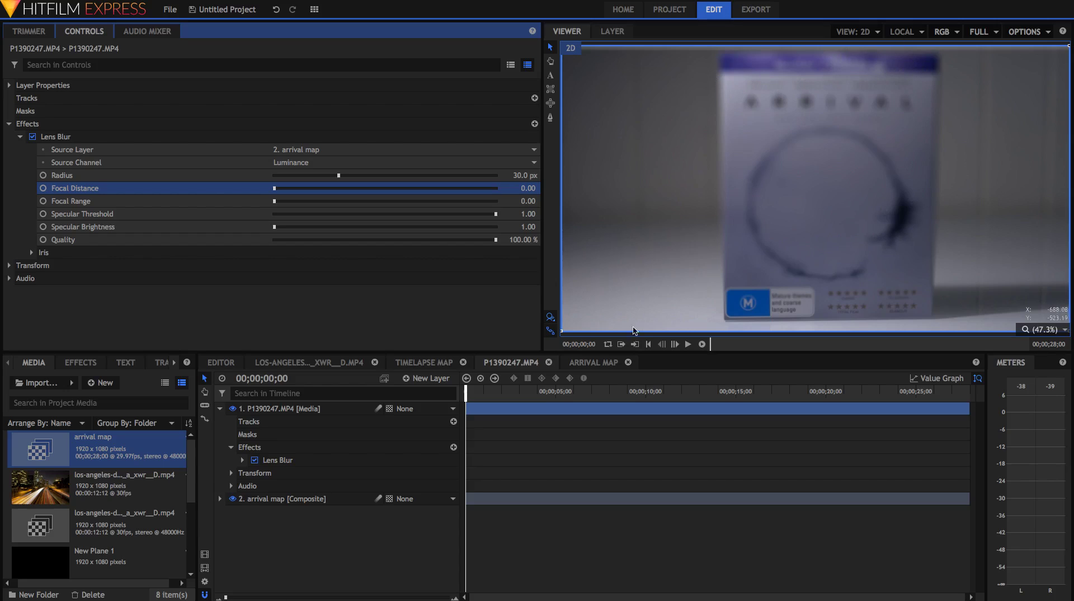
# Step: In the arrival map, make the gradient plane semi-transparent and add a new black plane
pyautogui.click(594, 362)
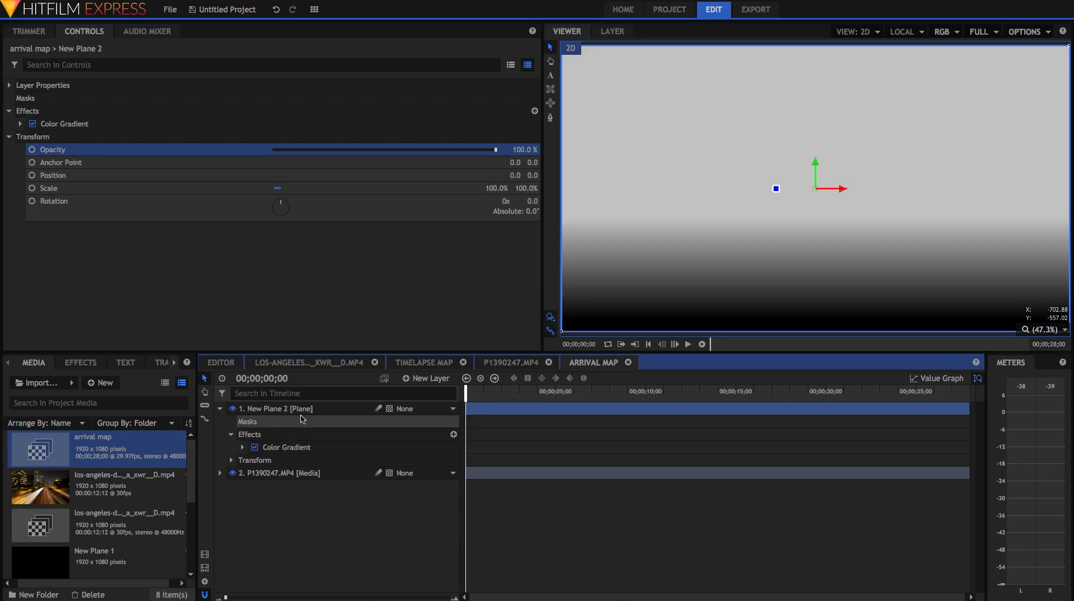
pyautogui.click(291, 423)
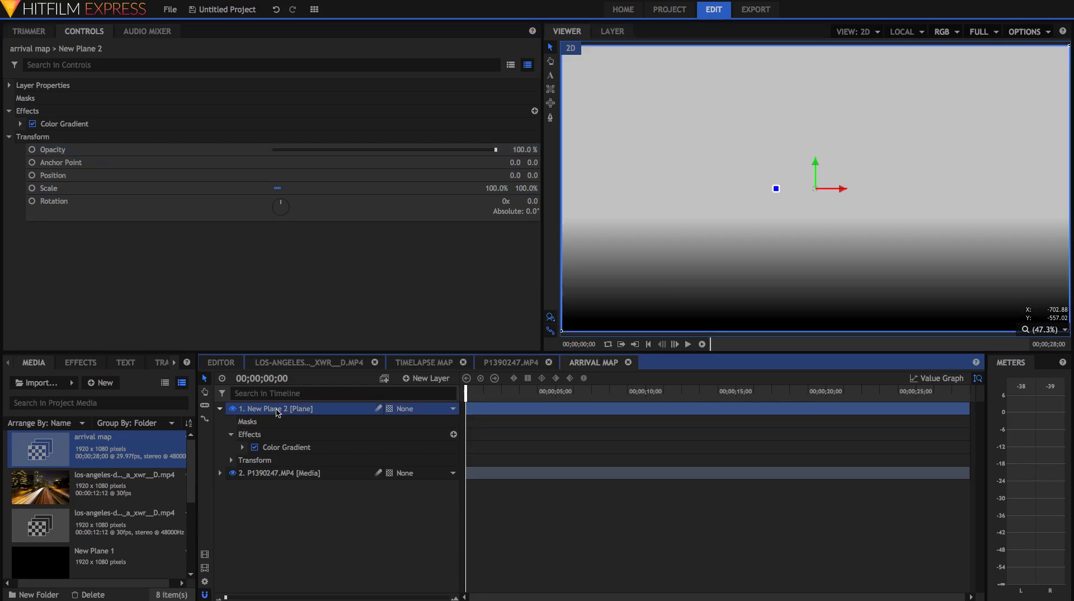
pyautogui.click(390, 151)
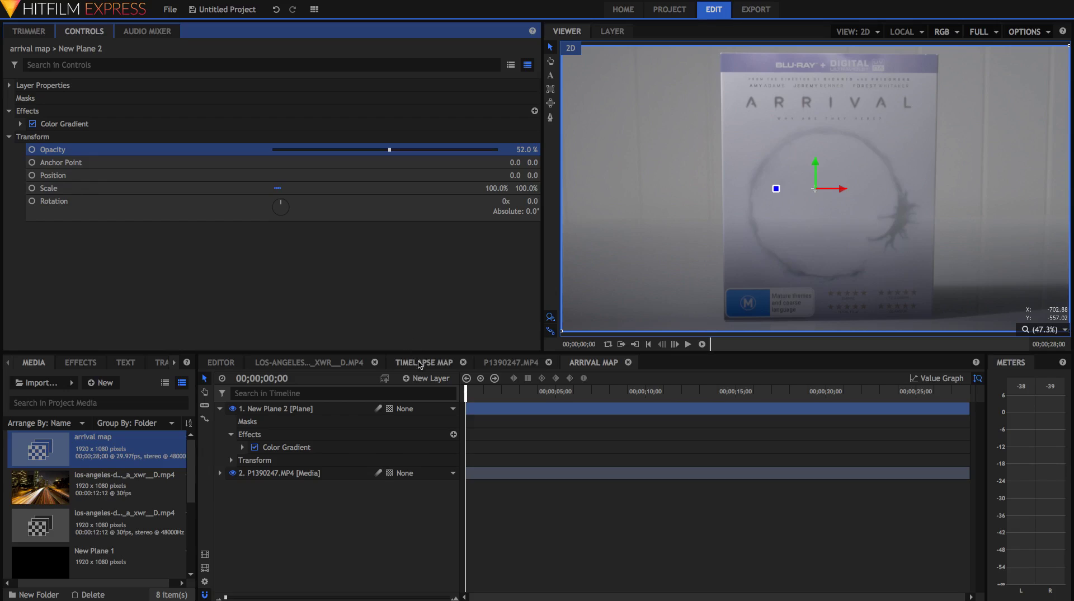
pyautogui.click(430, 378)
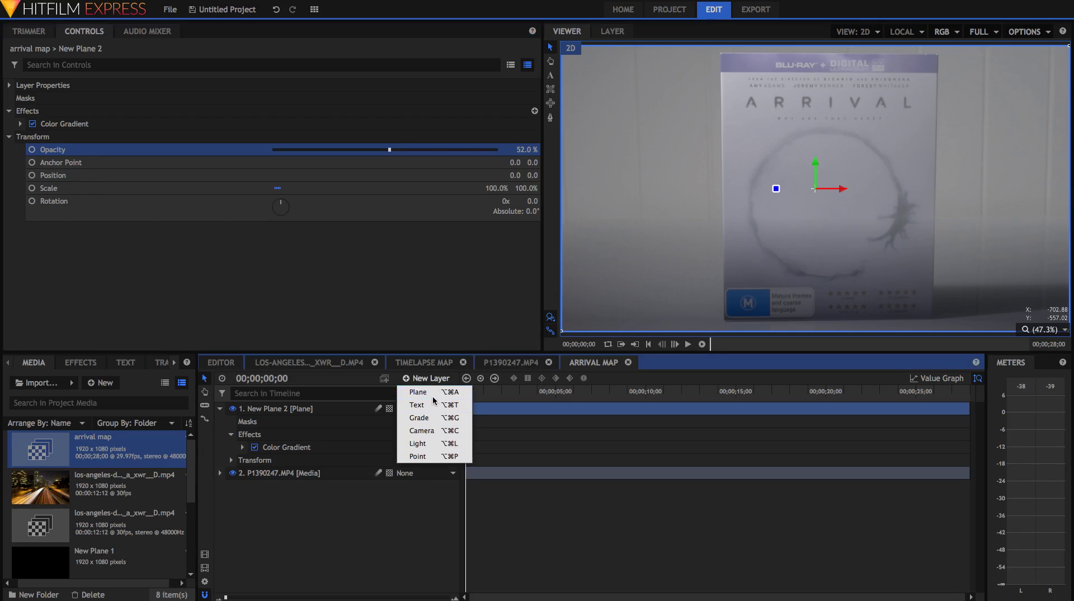
pyautogui.click(442, 392)
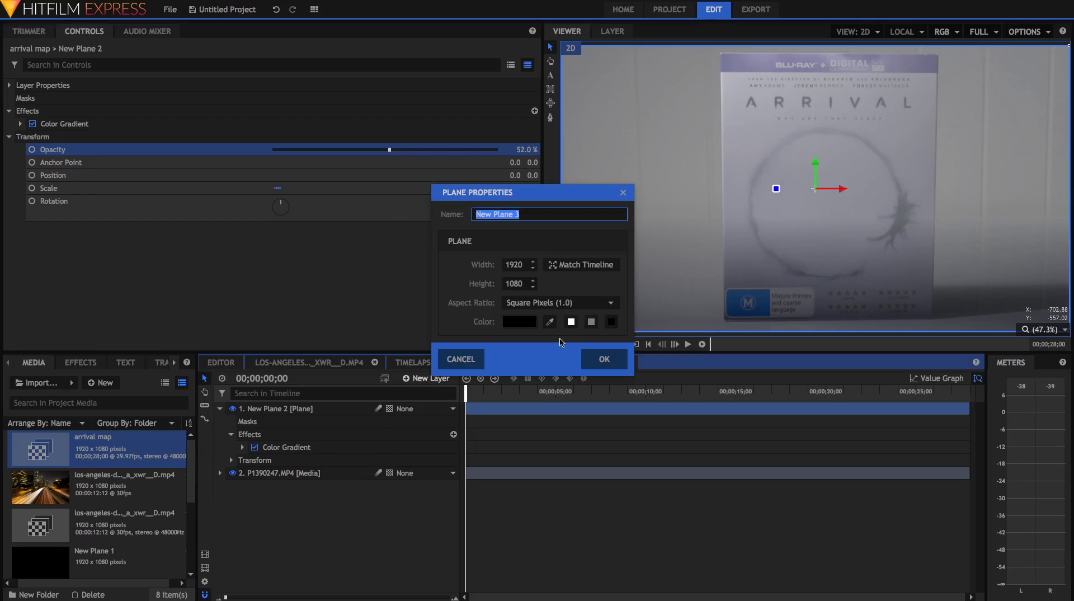
pyautogui.click(604, 359)
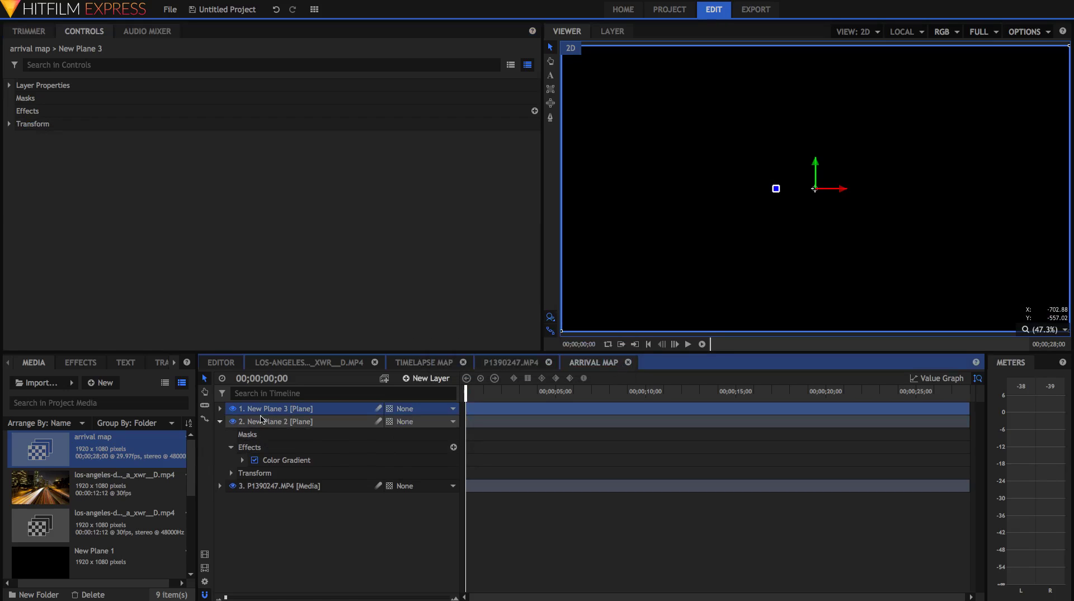
# Step: Hide both planes and draw a freehand mask around the Blu-ray cover
pyautogui.click(233, 422)
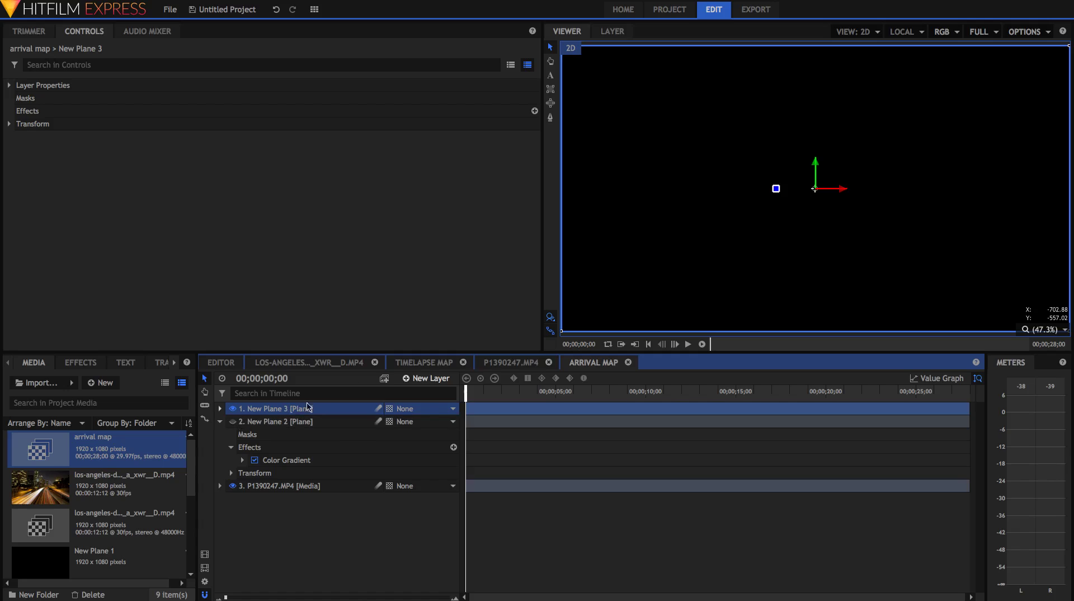
pyautogui.click(232, 409)
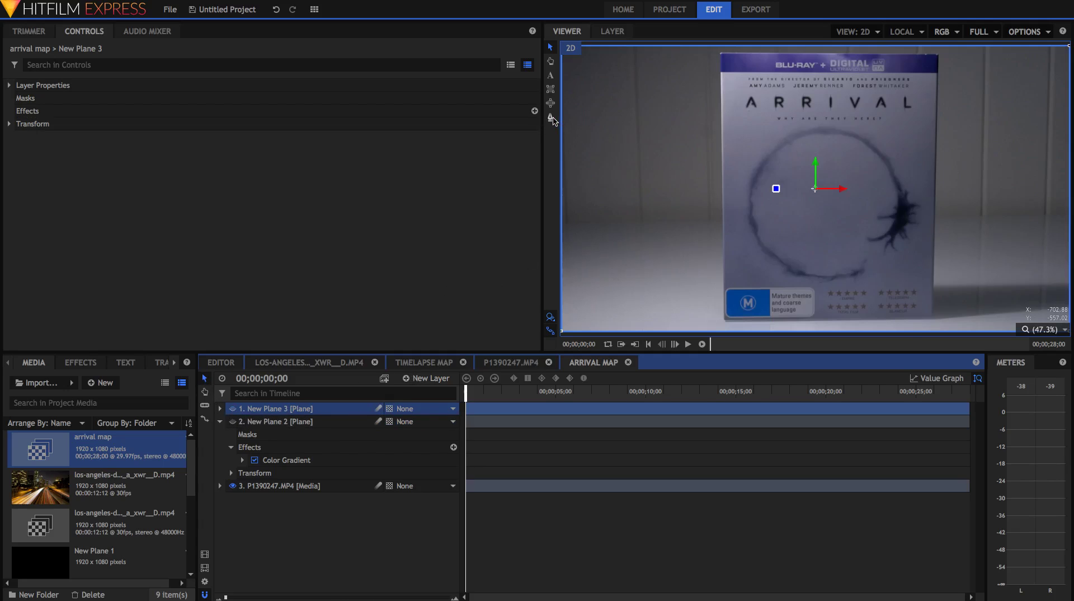
pyautogui.scroll(5, 697, 274)
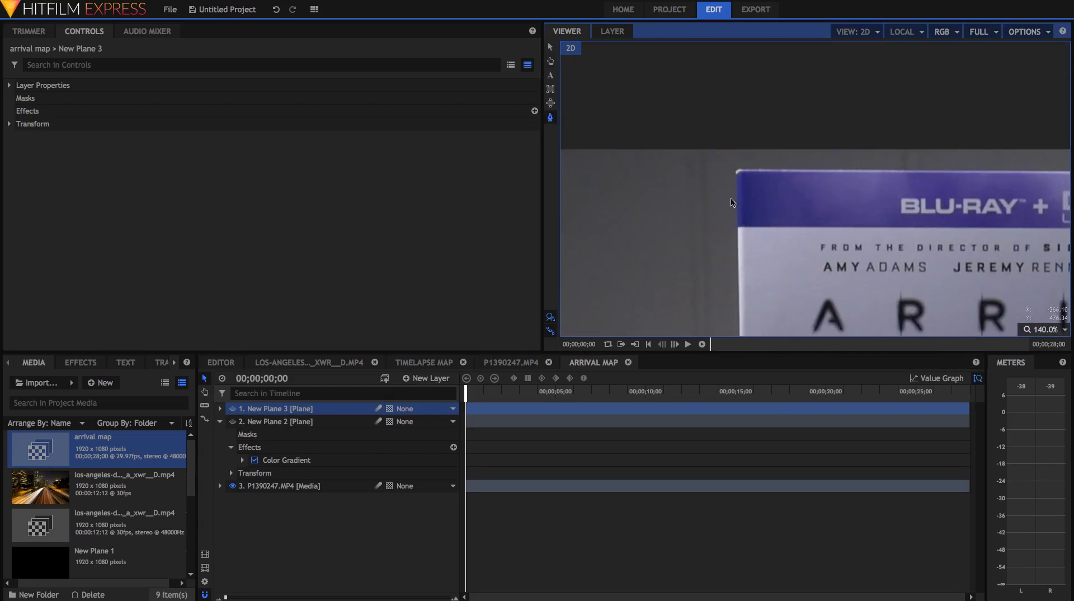
pyautogui.click(738, 173)
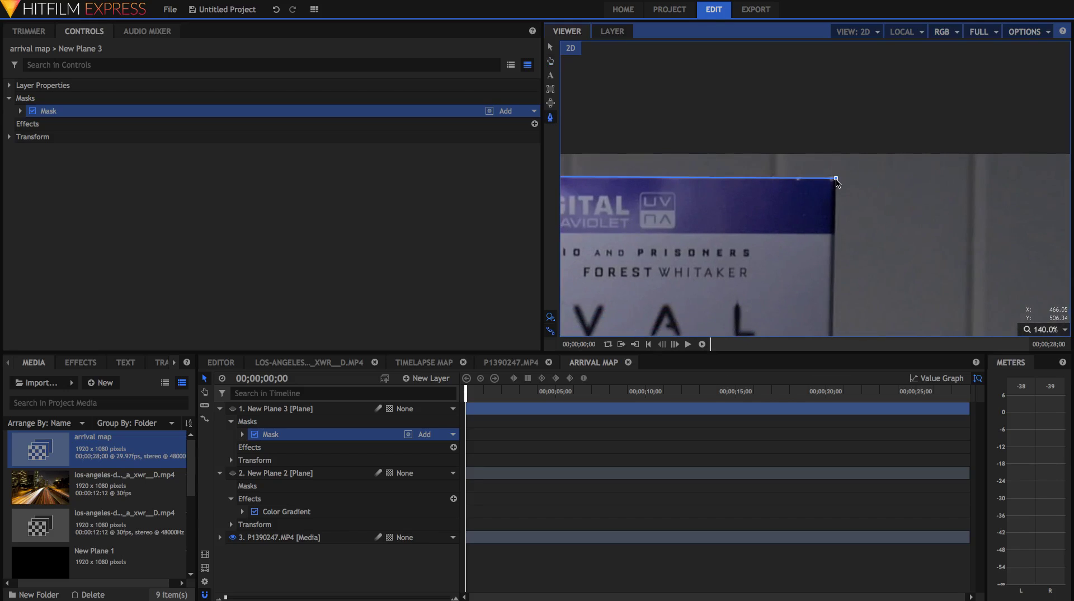
pyautogui.scroll(-5, 839, 182)
pyautogui.scroll(-6, 850, 197)
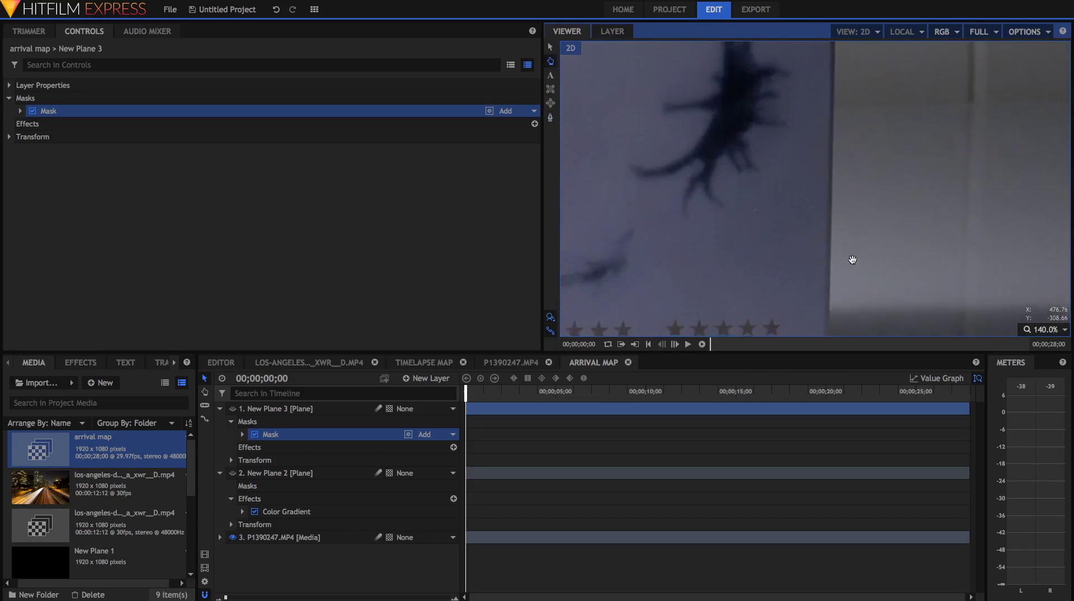
pyautogui.hscroll(-8, 832, 247)
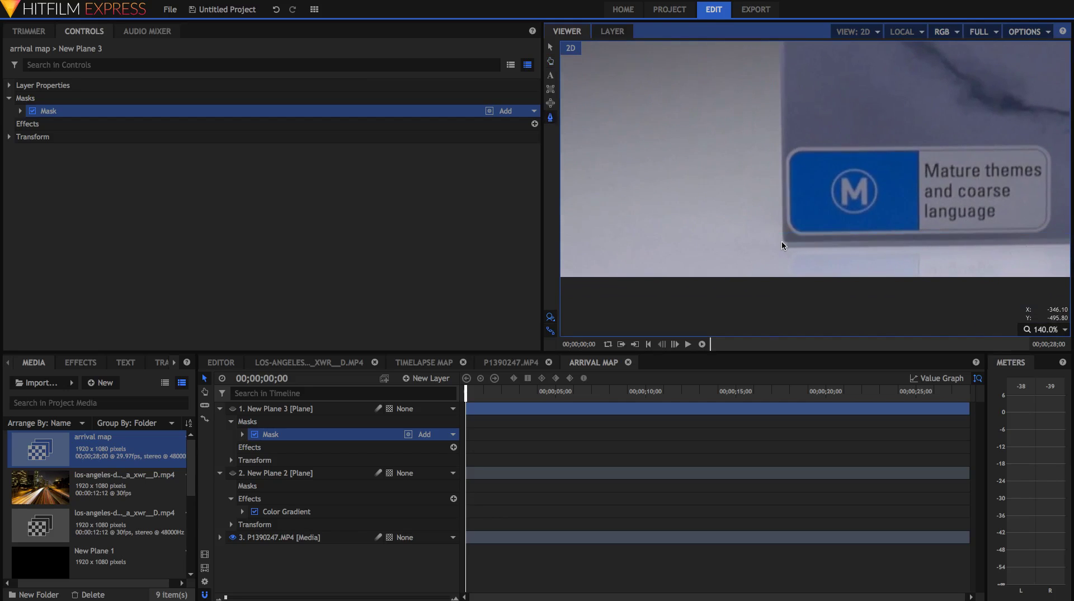
pyautogui.press('h')
pyautogui.moveTo(808, 96)
pyautogui.mouseDown()
pyautogui.moveTo(837, 240)
pyautogui.moveTo(860, 278)
pyautogui.moveTo(831, 336)
pyautogui.mouseUp()
pyautogui.press('f')
pyautogui.scroll(-2, 835, 250)
pyautogui.click(1046, 329)
pyautogui.click(1046, 446)
# Step: Show both planes again with the gradient plane back at 100% opacity
pyautogui.click(232, 473)
pyautogui.click(272, 483)
pyautogui.click(412, 147)
pyautogui.moveTo(411, 145); pyautogui.dragTo(515, 147)
pyautogui.click(233, 409)
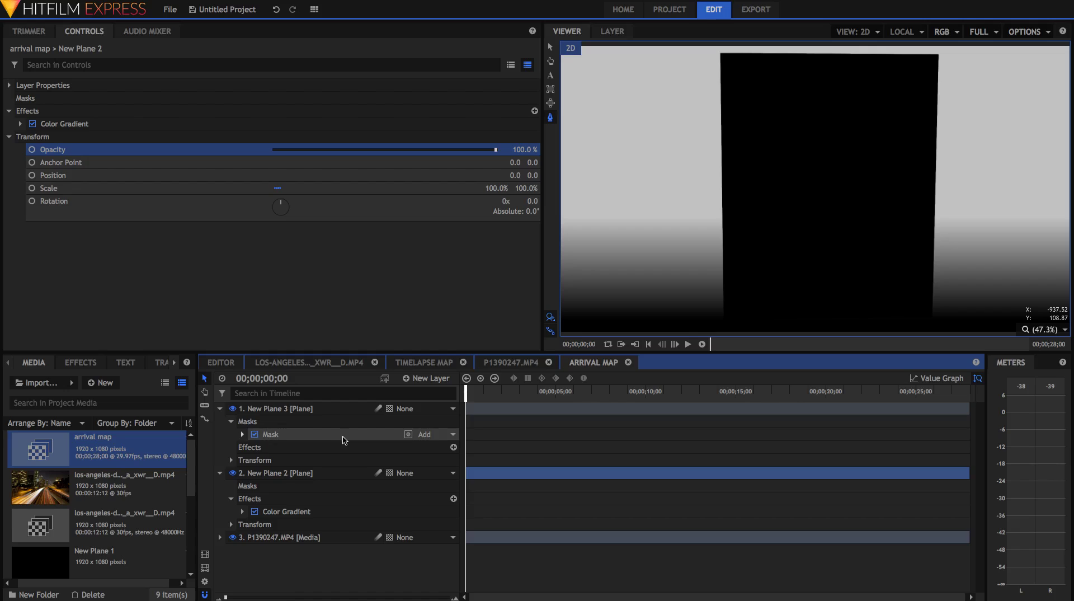
# Step: Inspect the P1390247.MP4 composite's cover edges up close, then scale the viewer to fit
pyautogui.click(506, 363)
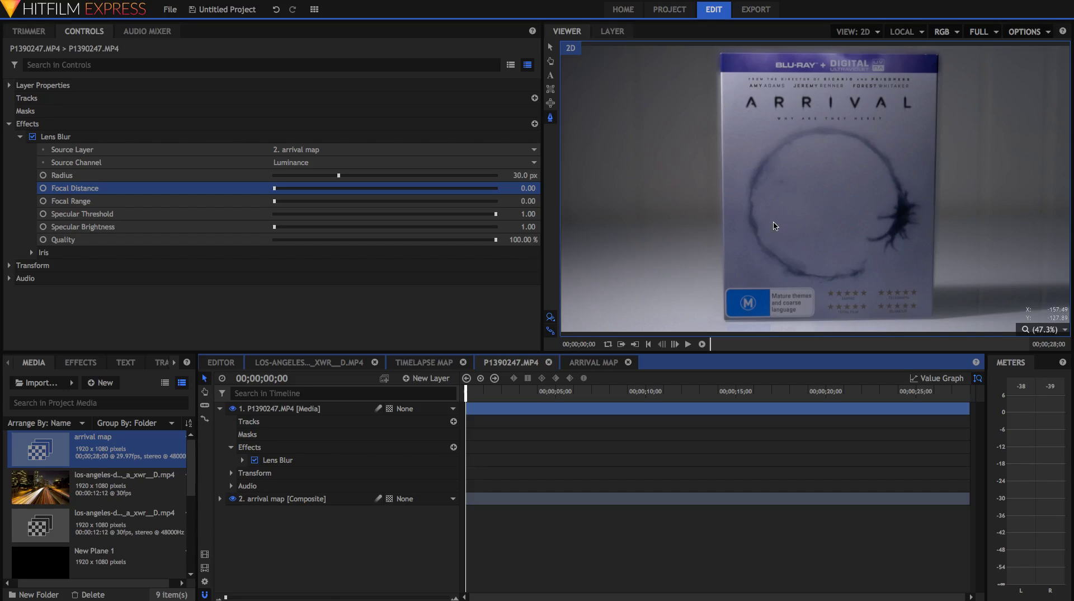
pyautogui.scroll(2, 710, 122)
pyautogui.scroll(2, 710, 122)
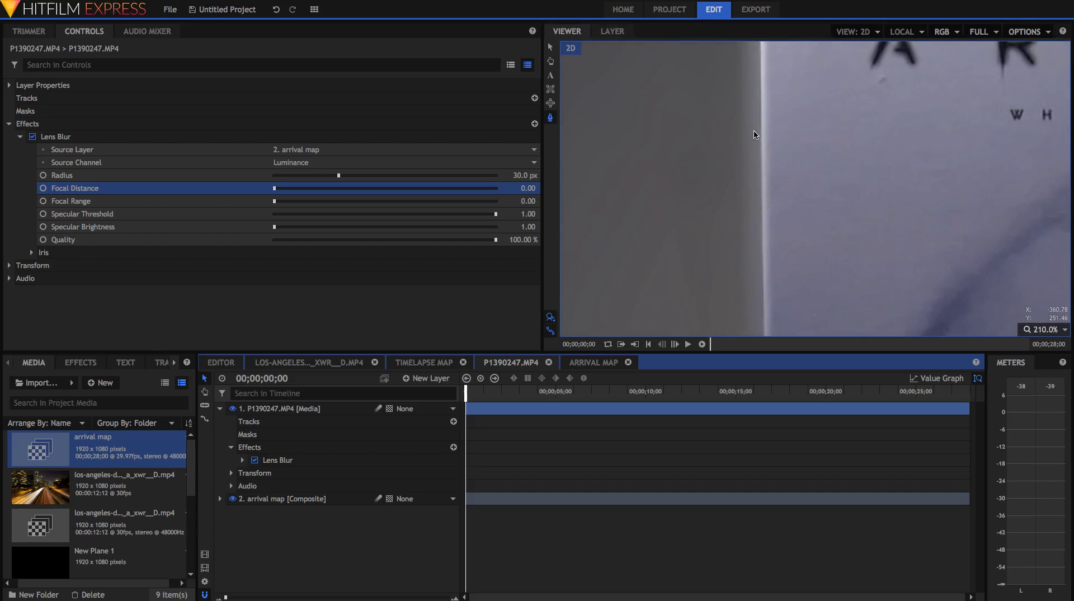
pyautogui.moveTo(760, 73); pyautogui.dragTo(773, 223)
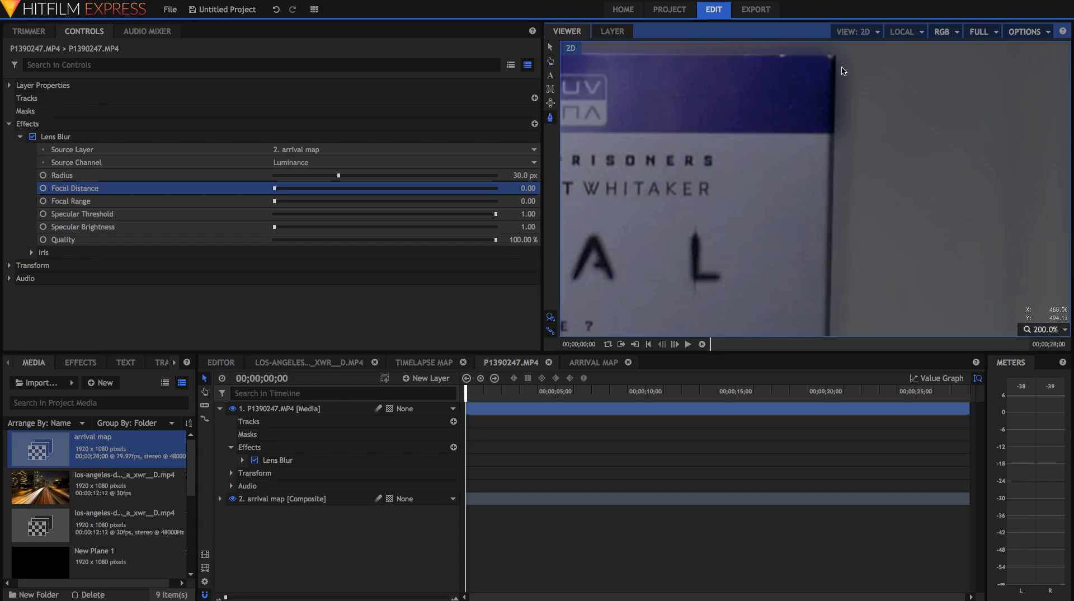
pyautogui.scroll(-10, 846, 70)
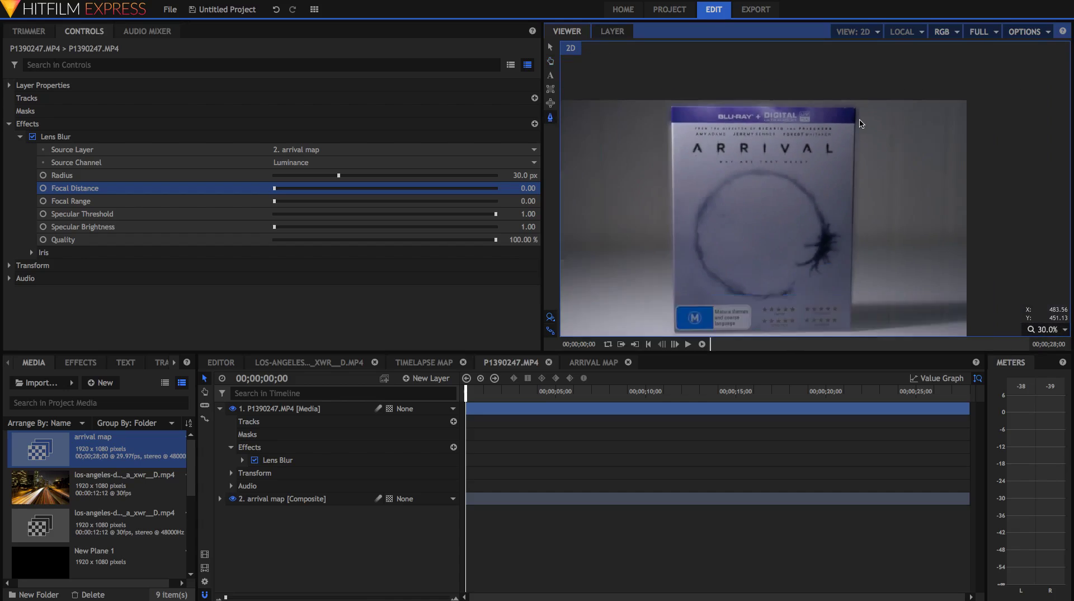
pyautogui.scroll(1, 861, 124)
pyautogui.scroll(-1, 861, 124)
pyautogui.click(1062, 330)
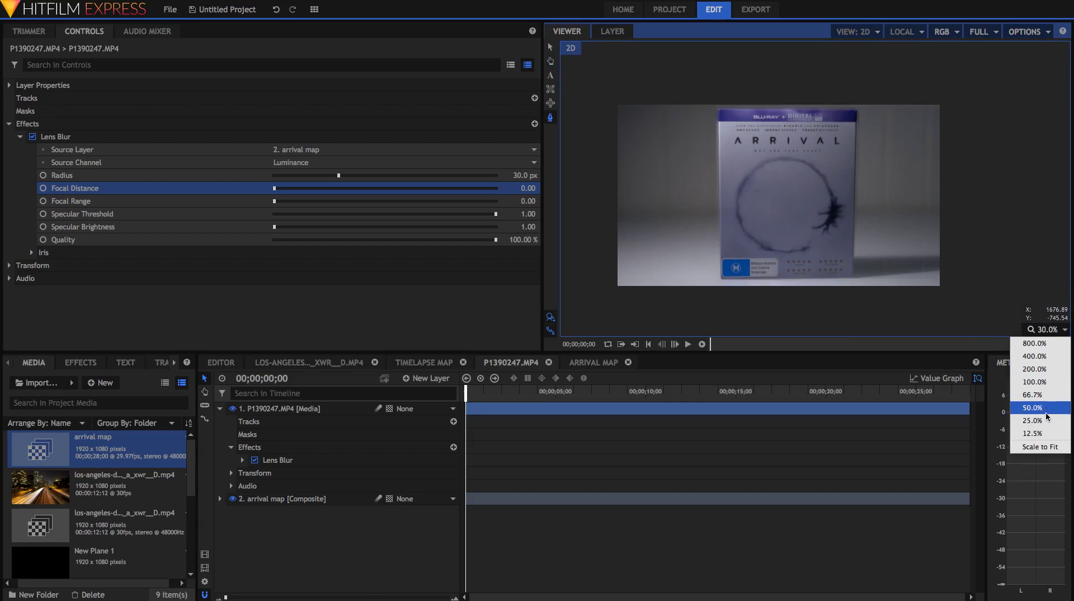
pyautogui.click(1044, 447)
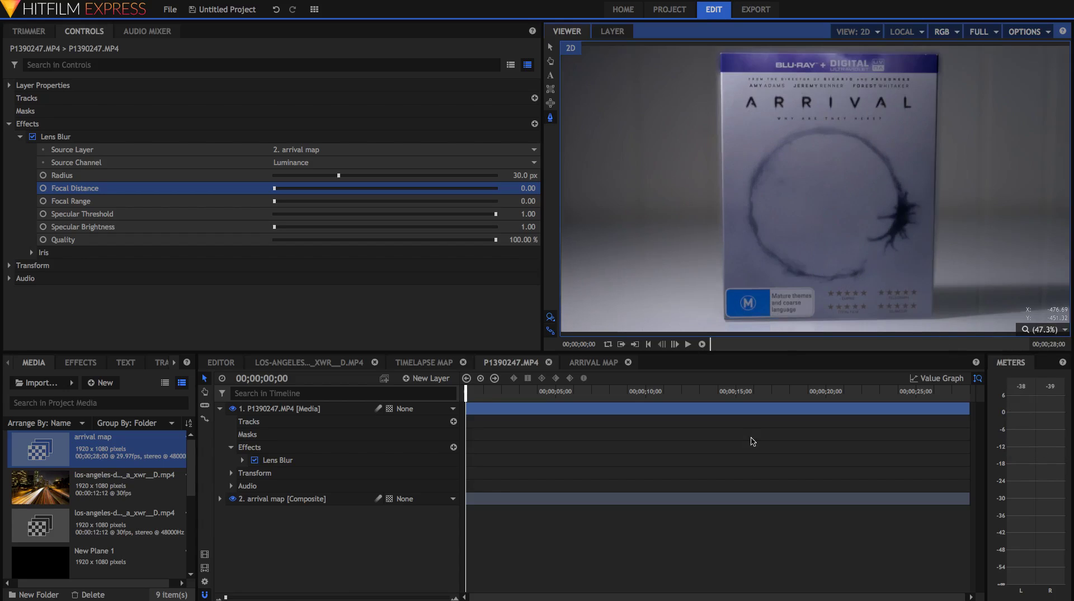